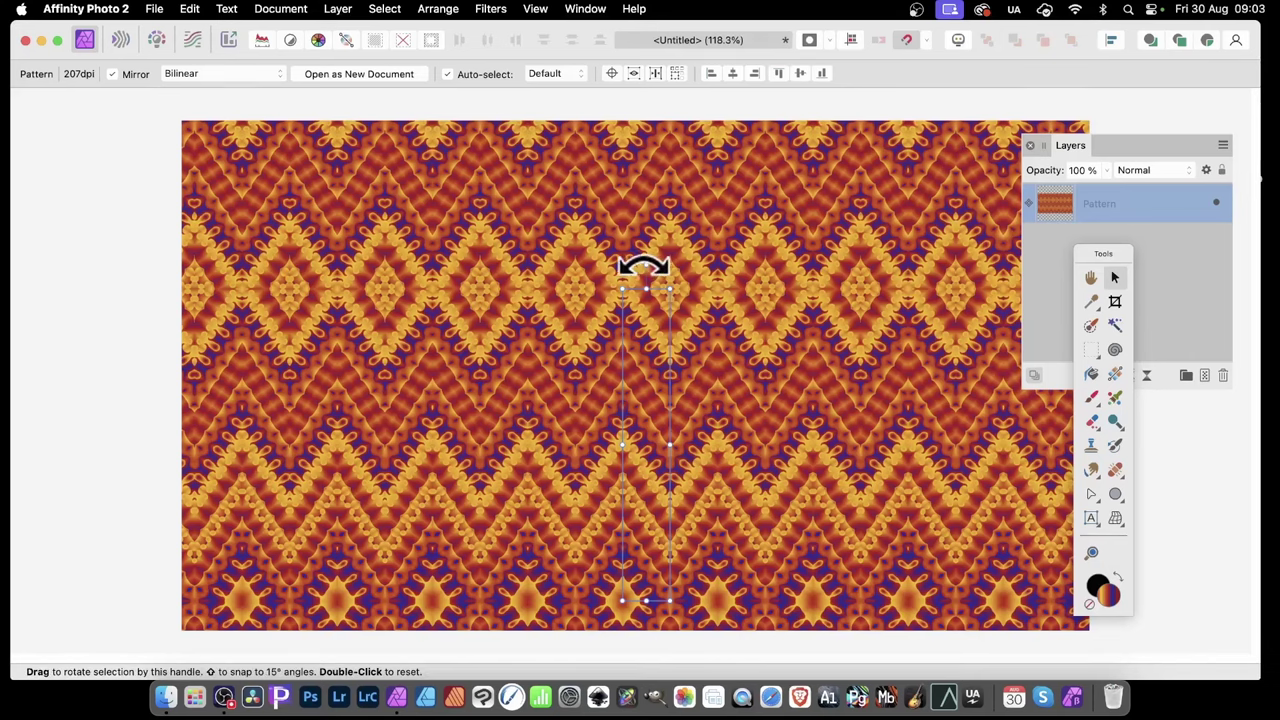
# - Rotate the mirrored pattern layer to about 51.2°
pyautogui.moveTo(646, 266); pyautogui.dragTo(432, 288)
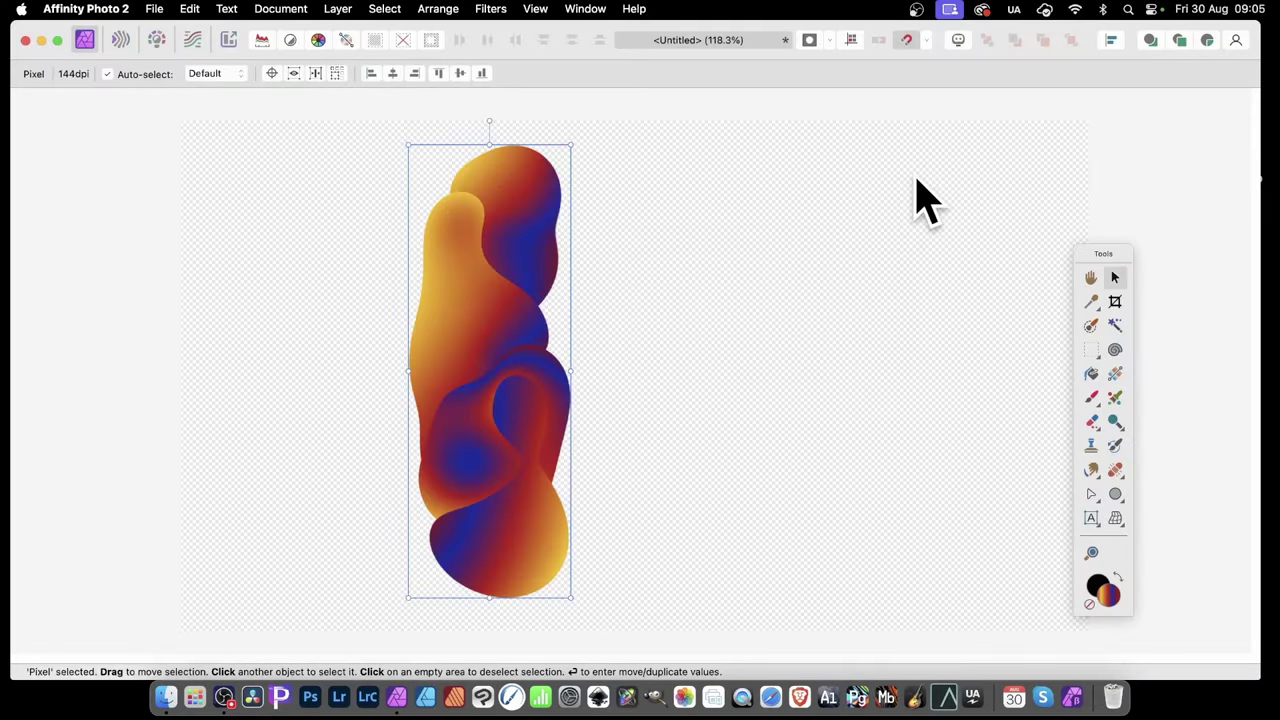
# - Shrink the blob to 268×750 px and move it right, trying and undoing Repeat Deform
pyautogui.moveTo(571, 597); pyautogui.dragTo(537, 486)
pyautogui.moveTo(504, 213); pyautogui.dragTo(514, 243)
pyautogui.click(490, 8)
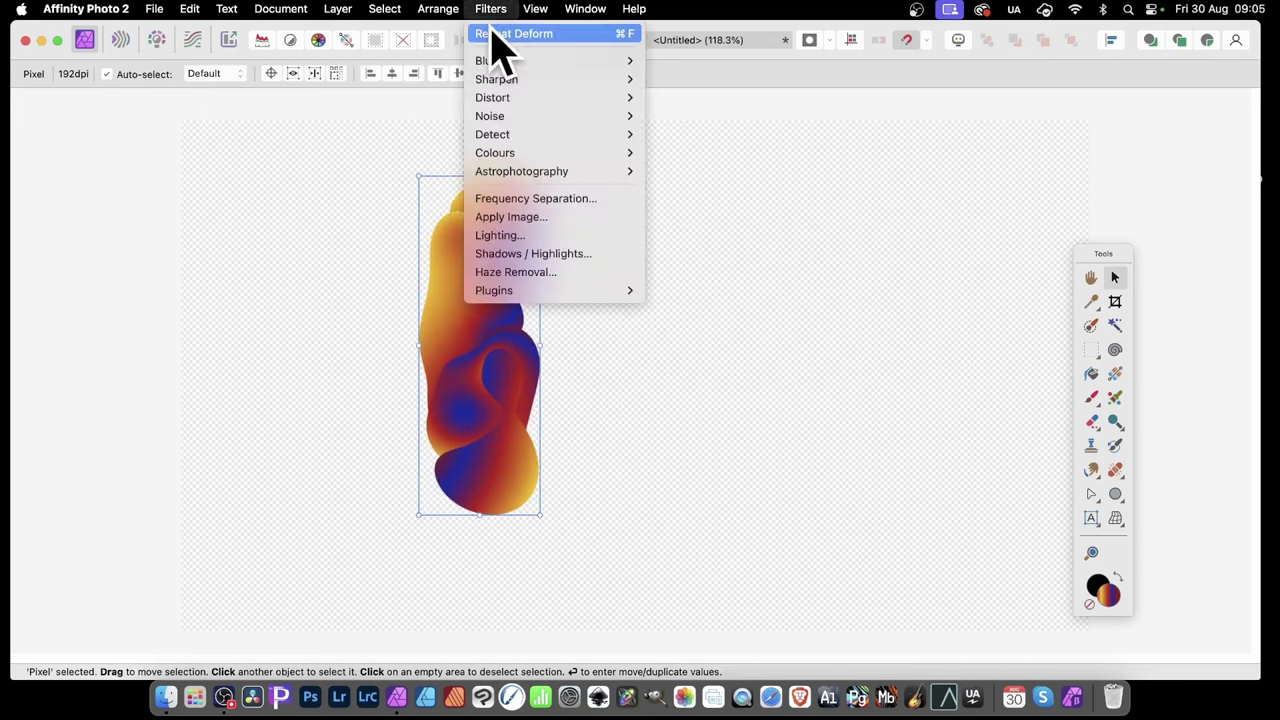
pyautogui.click(505, 34)
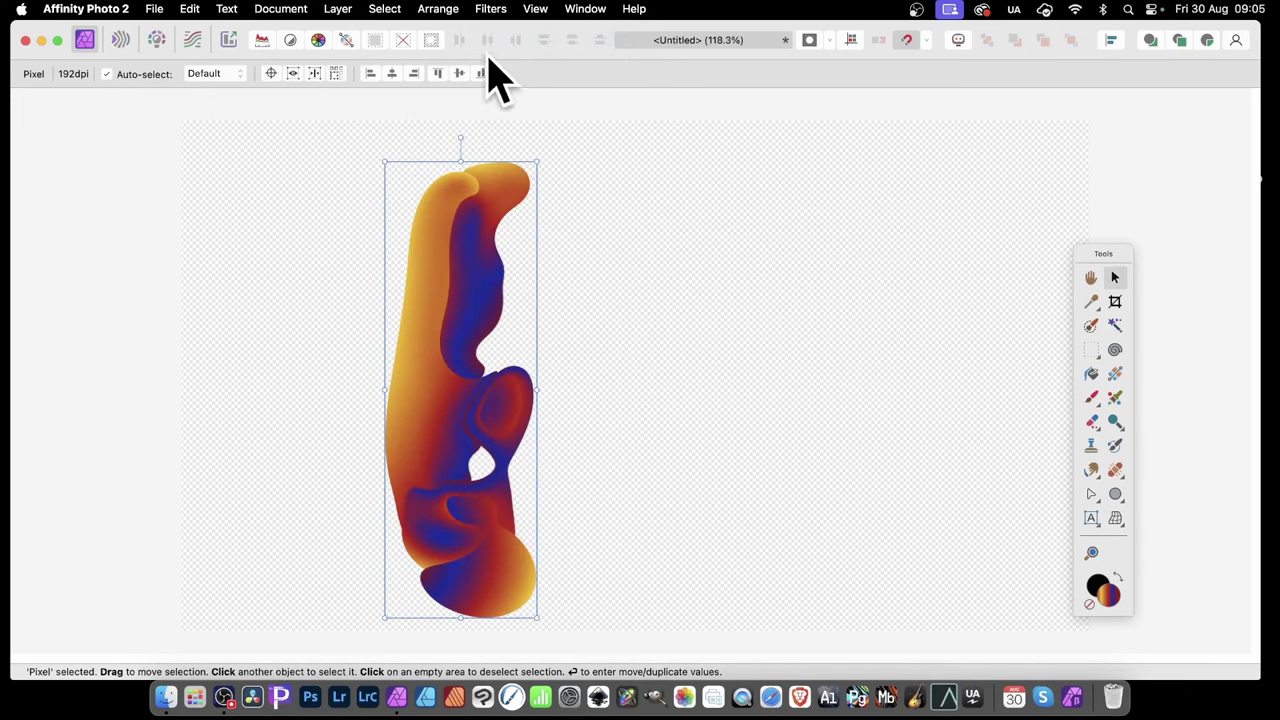
pyautogui.press('super+z')
pyautogui.moveTo(489, 372); pyautogui.dragTo(543, 368)
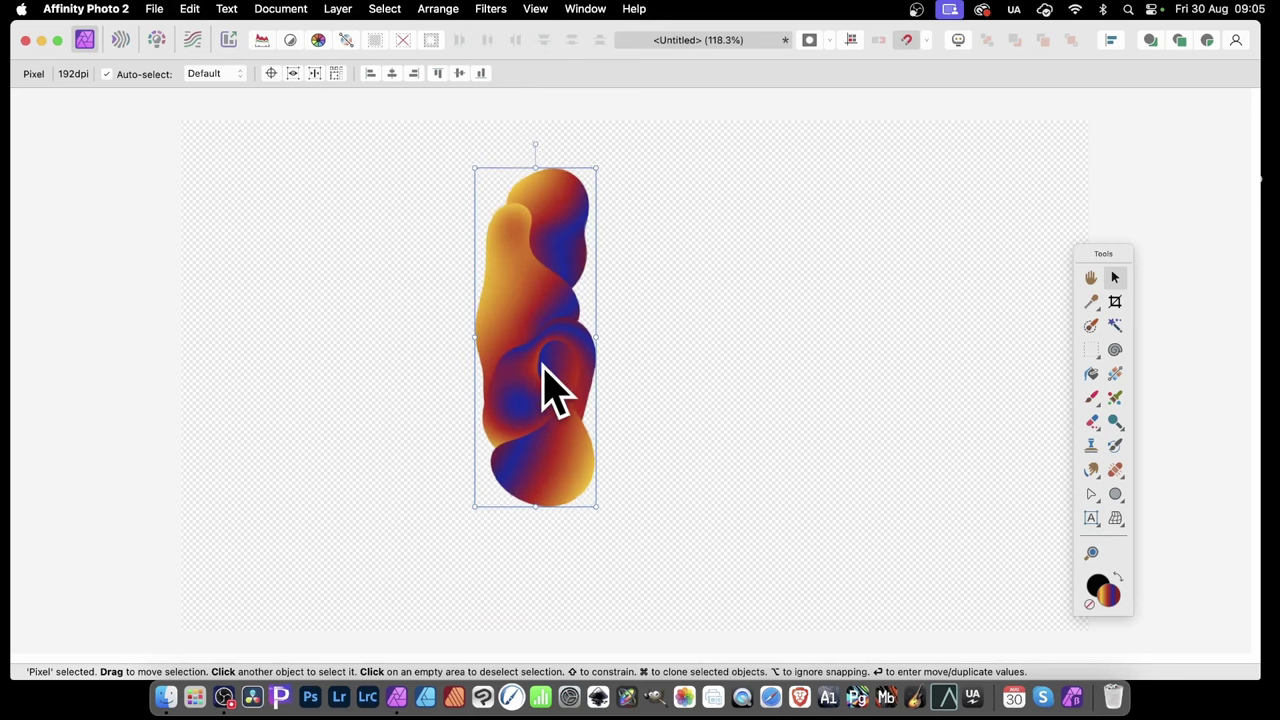
# - Marquee-select a tall vertical strip down the blob's middle with the Rectangular Marquee
pyautogui.click(1094, 351)
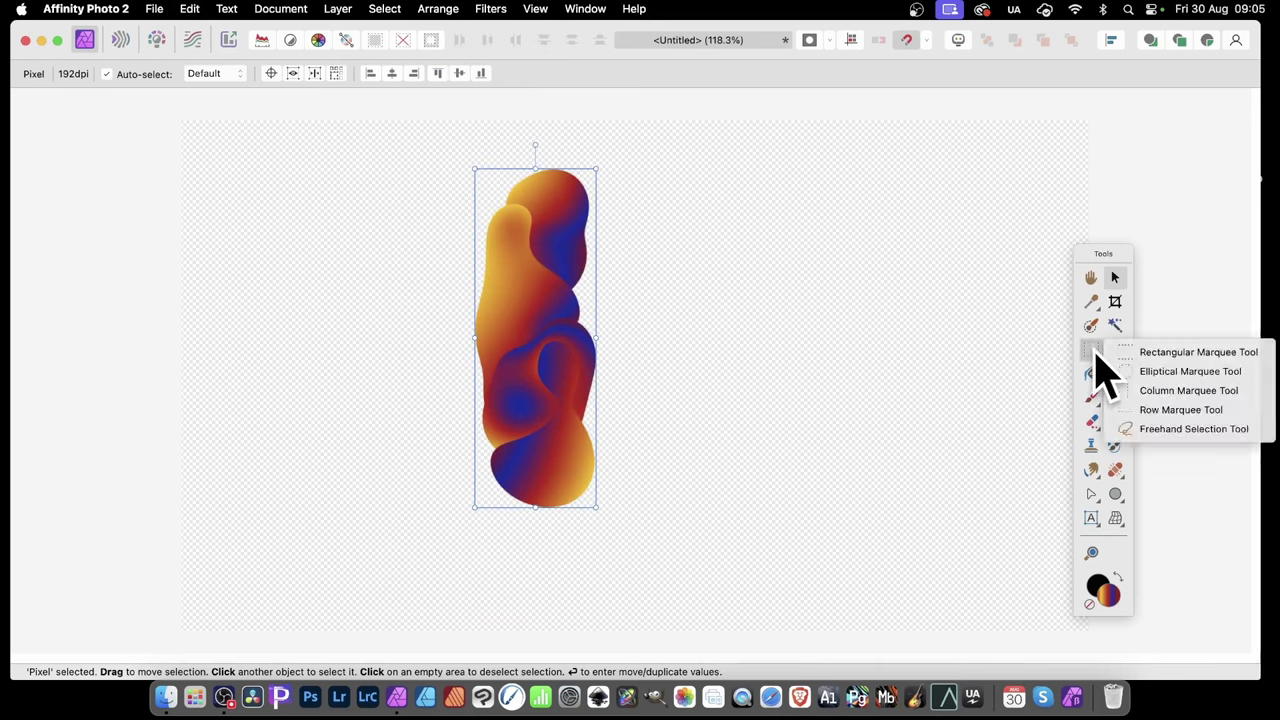
pyautogui.click(1198, 352)
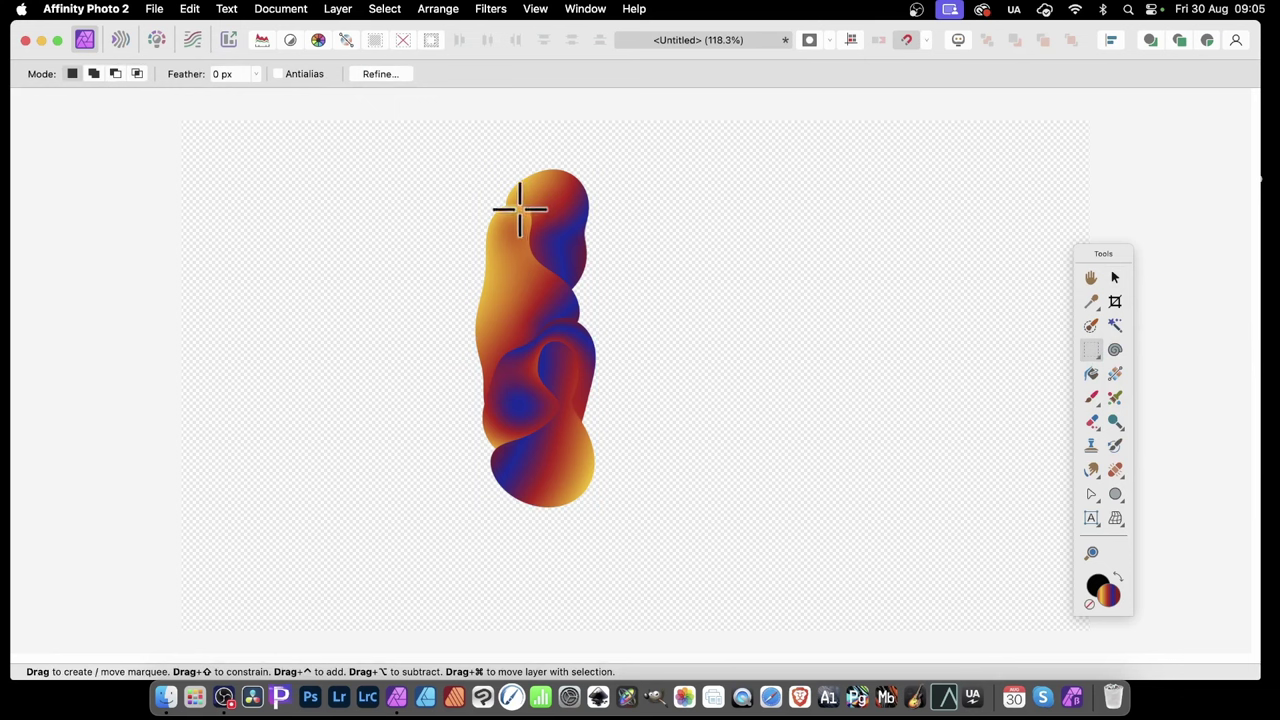
pyautogui.moveTo(517, 203); pyautogui.dragTo(561, 494)
# - Make a pattern layer from the strip, shorten the tile to about 68 × 444, and tick Mirror
pyautogui.click(340, 8)
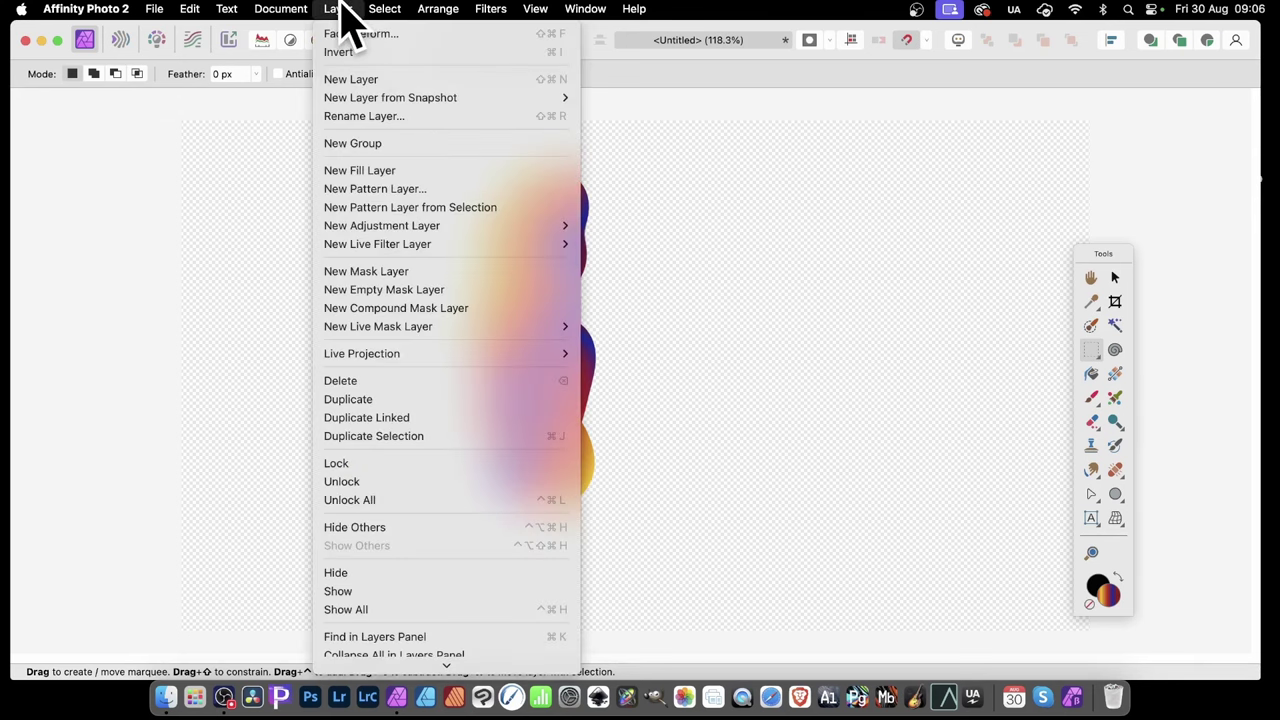
pyautogui.click(381, 211)
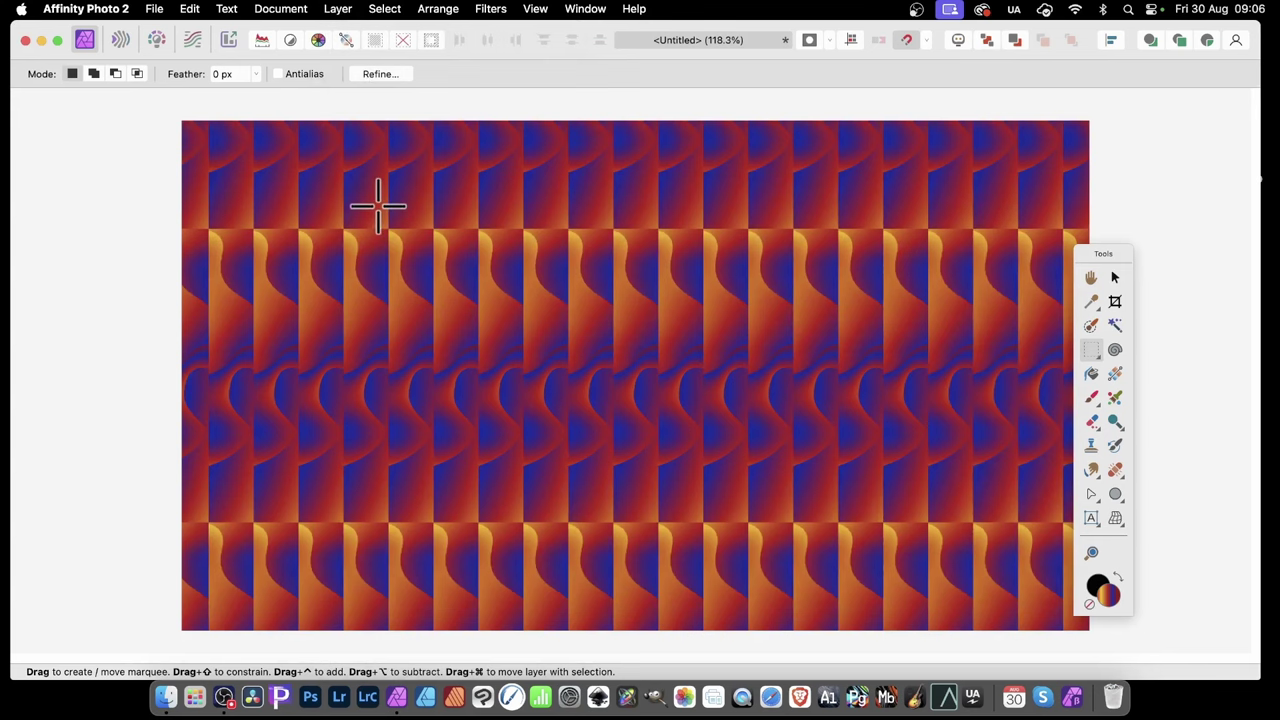
pyautogui.click(1115, 277)
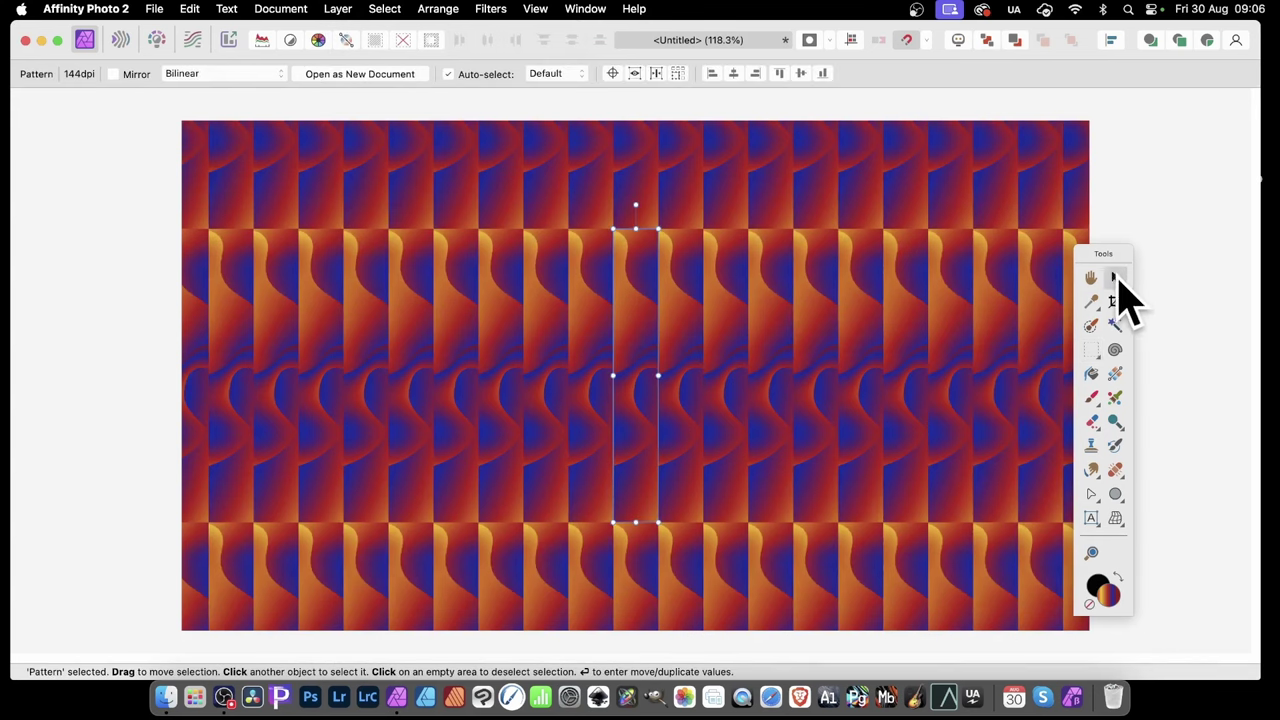
pyautogui.moveTo(609, 234)
pyautogui.mouseDown()
pyautogui.moveTo(636, 326)
pyautogui.moveTo(596, 240)
pyautogui.mouseUp()
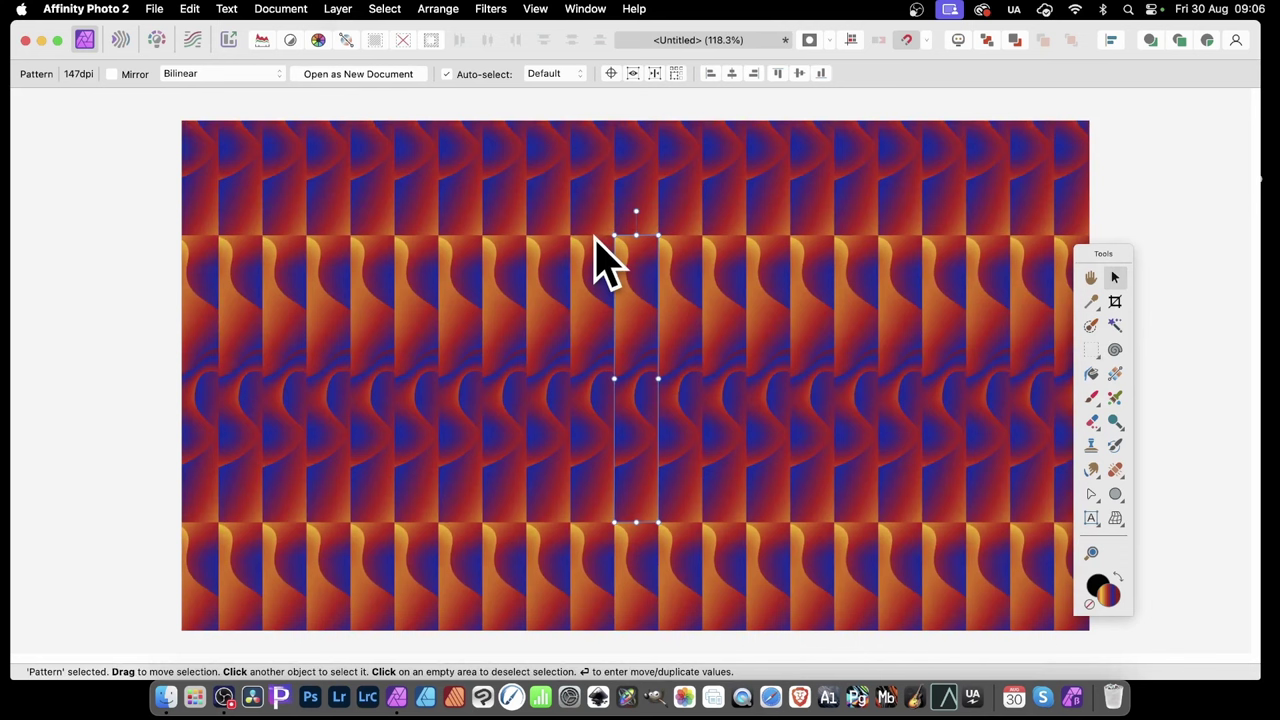
pyautogui.click(113, 75)
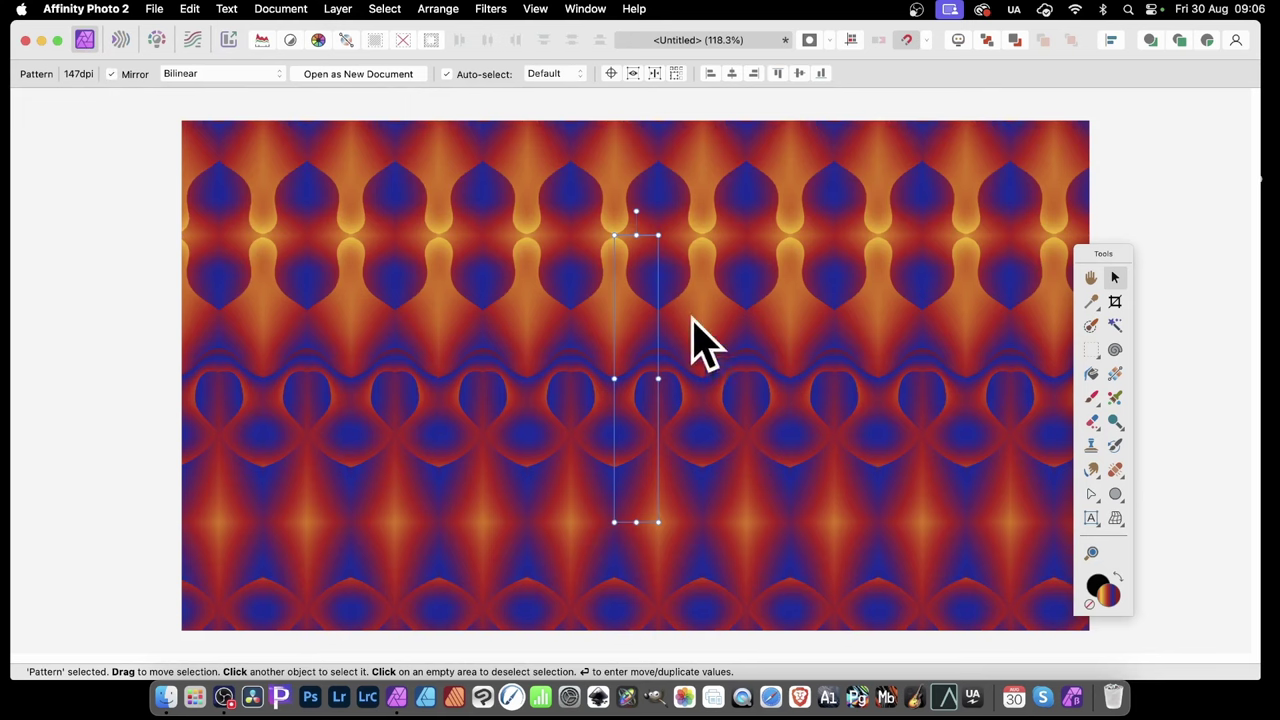
# - Rescale, reposition and rotate the pattern tile into a smaller diagonal repeat
pyautogui.moveTo(609, 229); pyautogui.dragTo(651, 452)
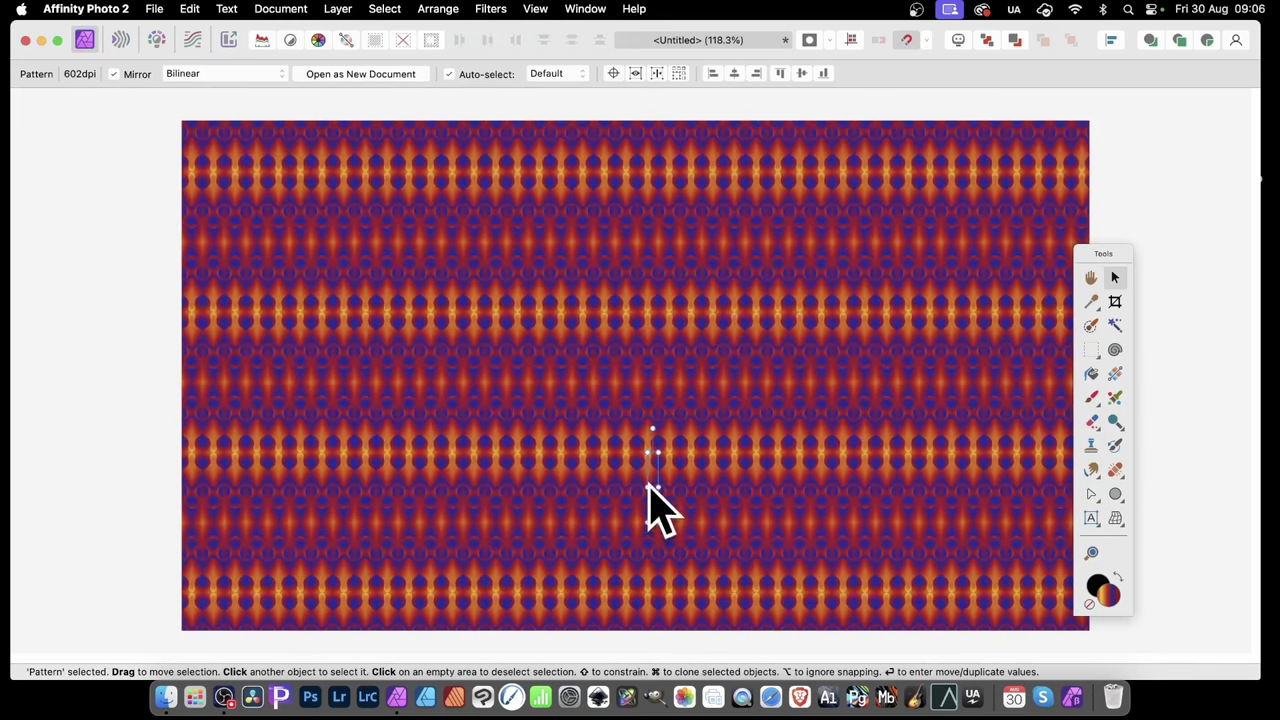
pyautogui.moveTo(657, 509); pyautogui.dragTo(560, 362)
pyautogui.moveTo(551, 407); pyautogui.dragTo(582, 442)
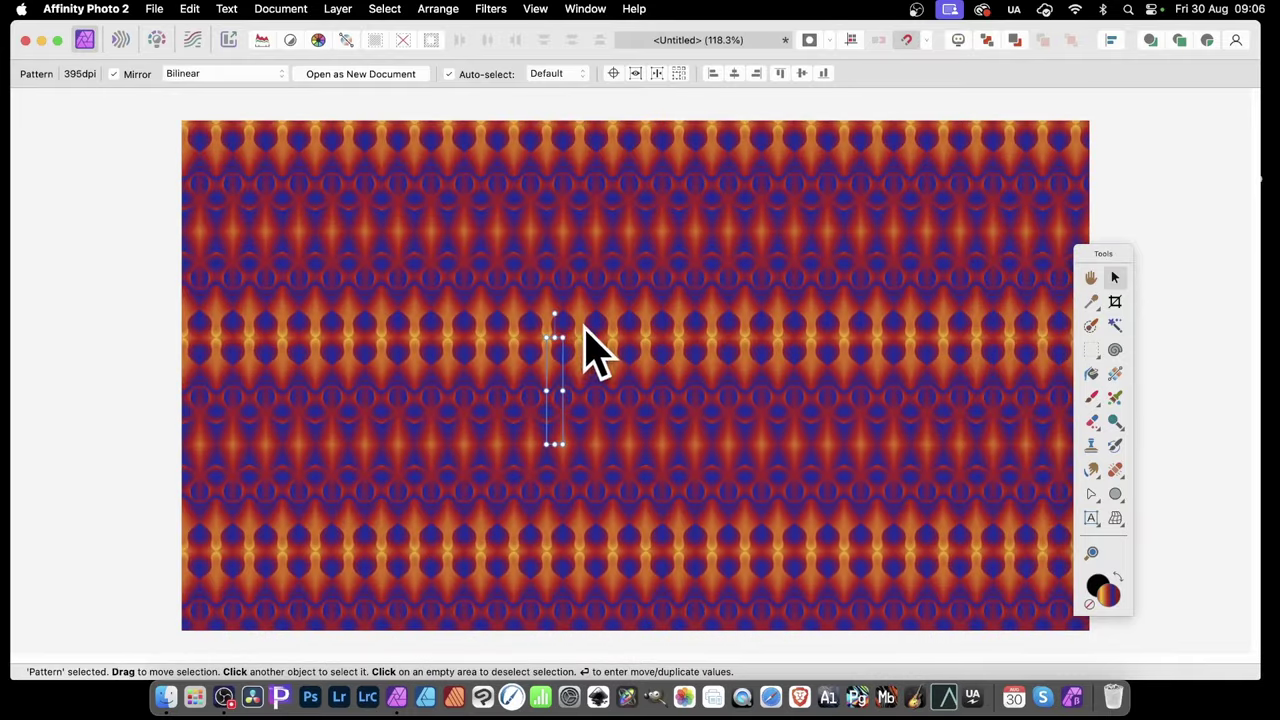
pyautogui.moveTo(557, 322); pyautogui.dragTo(600, 345)
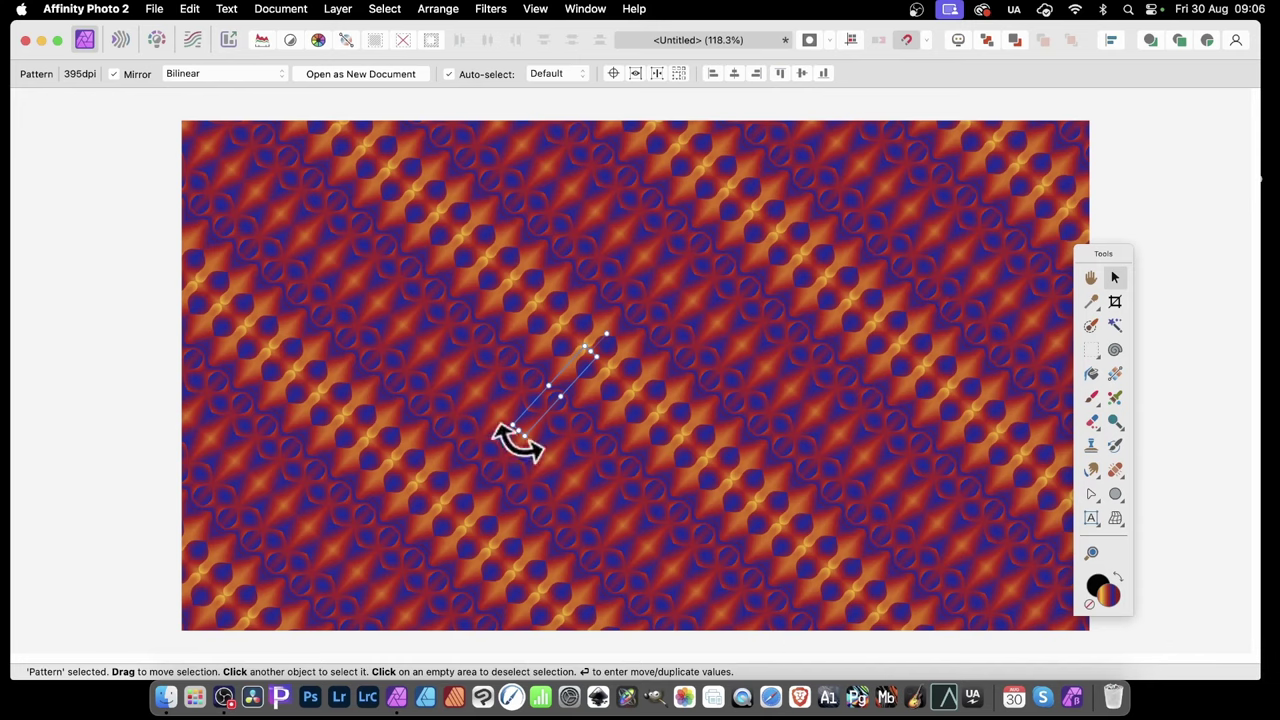
pyautogui.moveTo(520, 437); pyautogui.dragTo(509, 449)
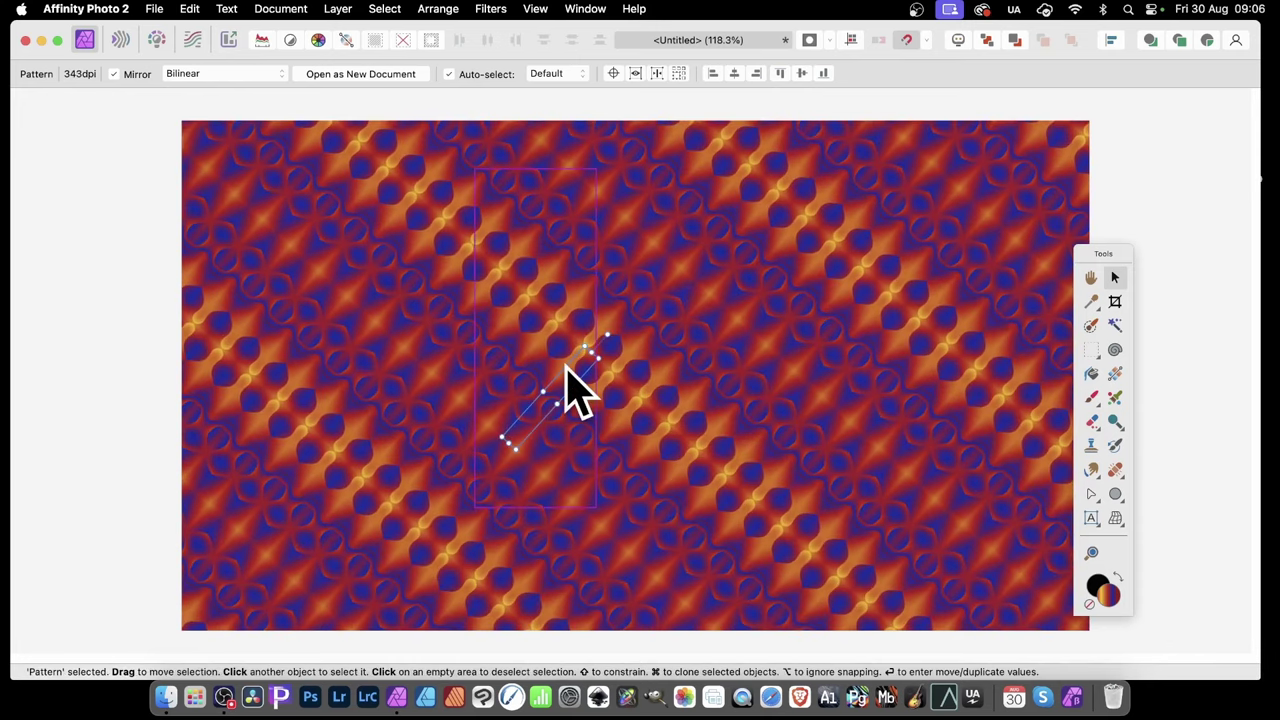
pyautogui.click(348, 8)
# - Rasterise the rotated pattern, marquee a tall strip, and make a new pattern layer from it
pyautogui.scroll(-5, 388, 540)
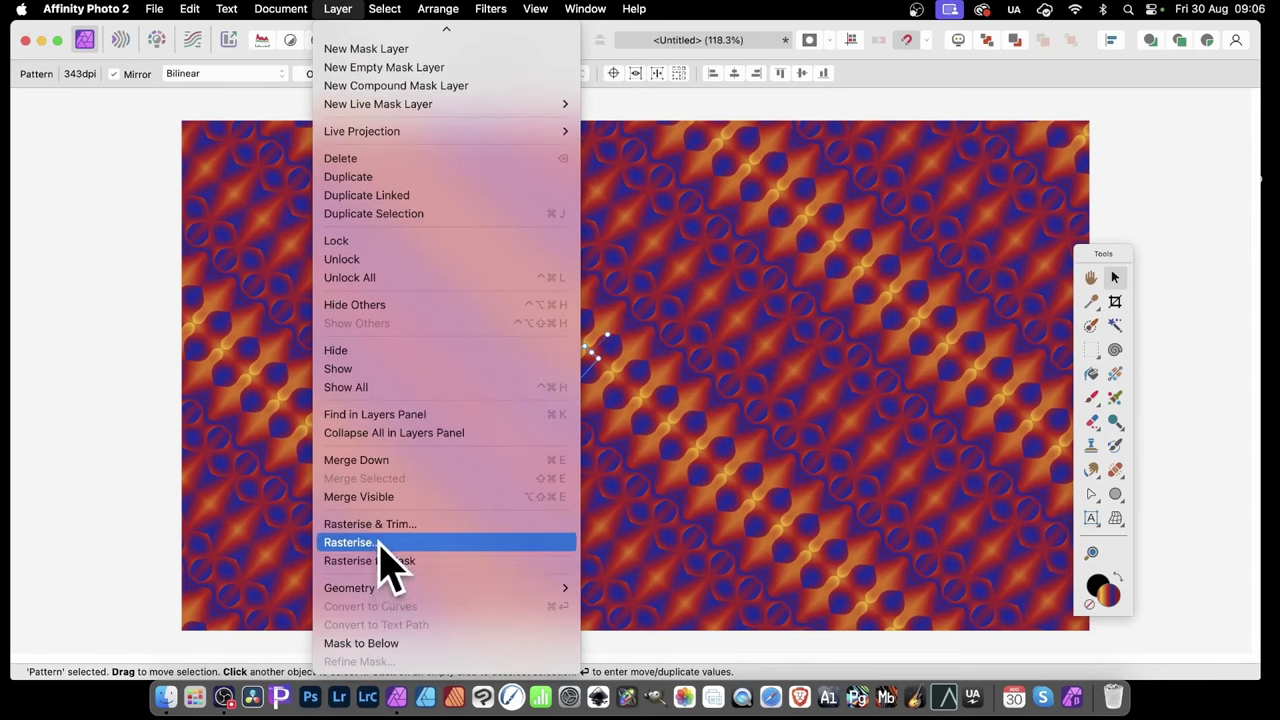
pyautogui.click(350, 542)
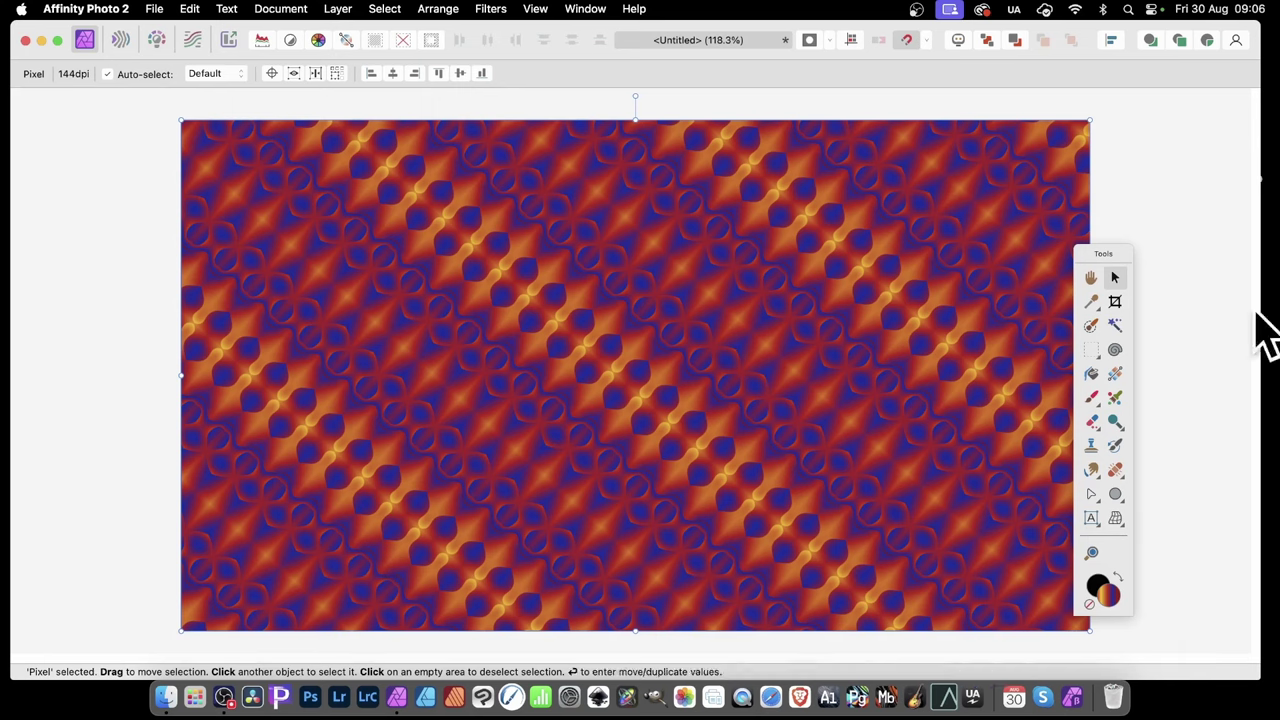
pyautogui.click(1090, 352)
pyautogui.click(1098, 356)
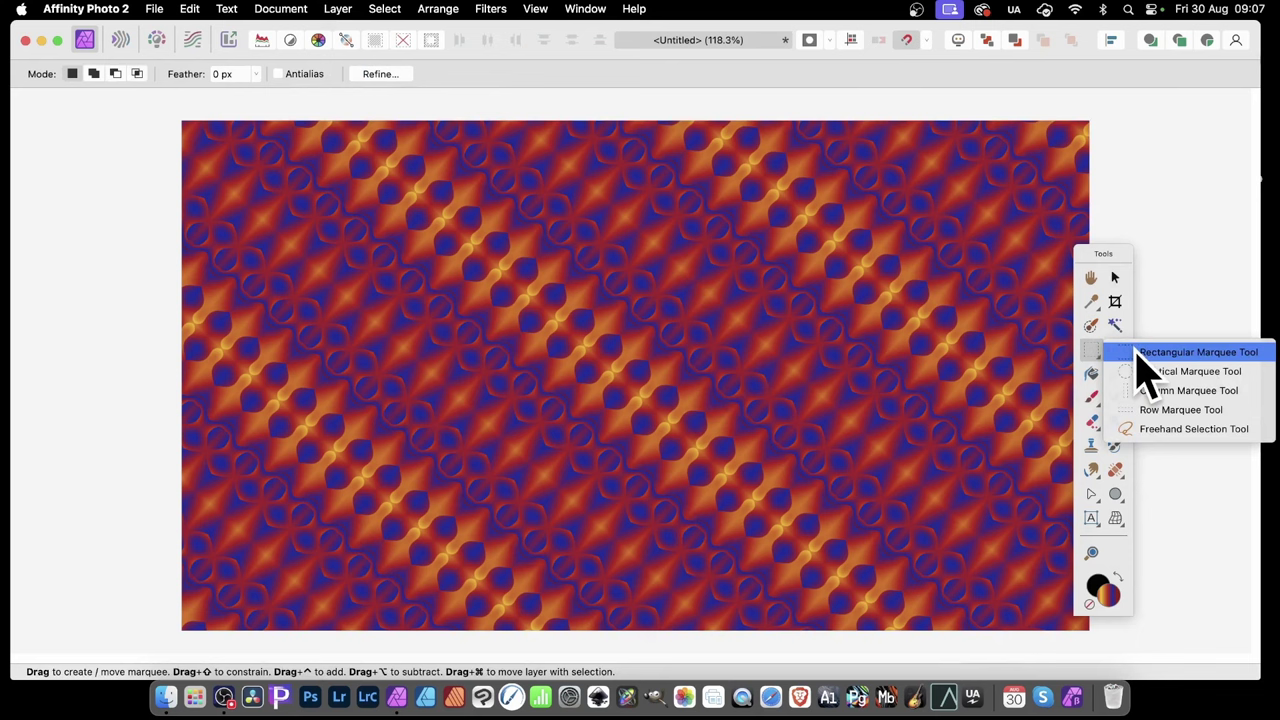
pyautogui.click(1140, 352)
pyautogui.moveTo(461, 167); pyautogui.dragTo(522, 571)
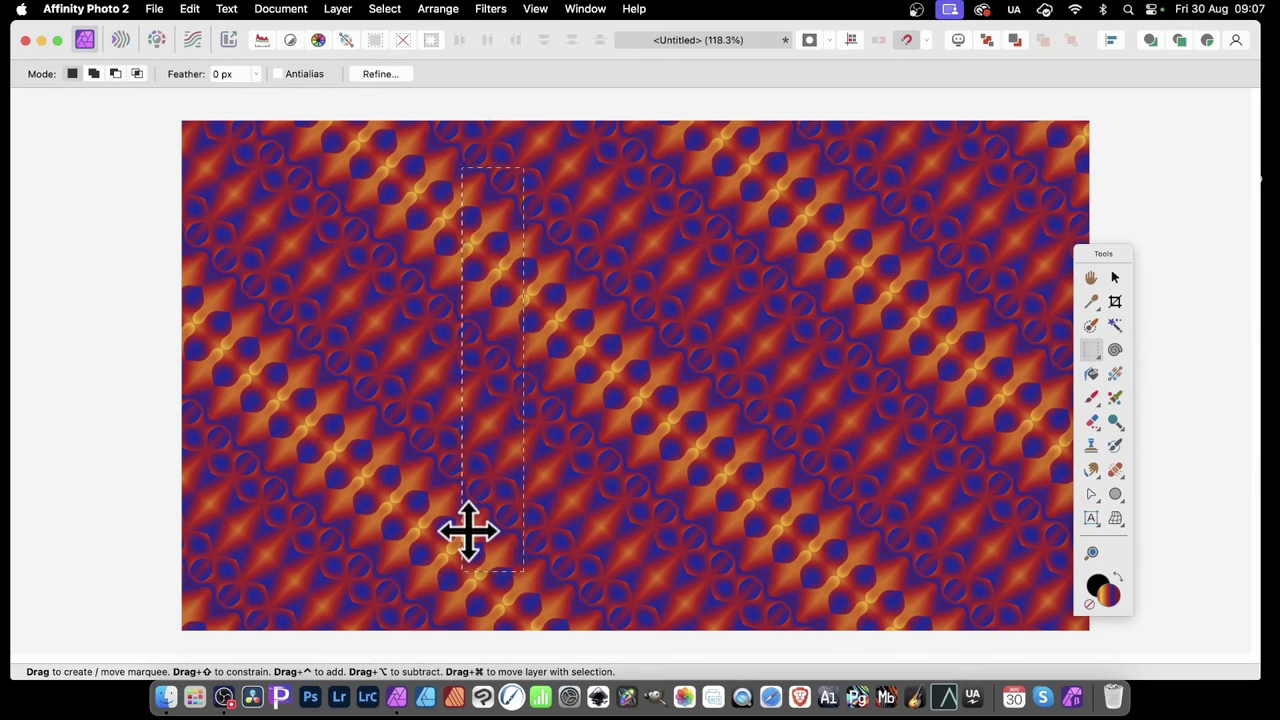
pyautogui.click(338, 12)
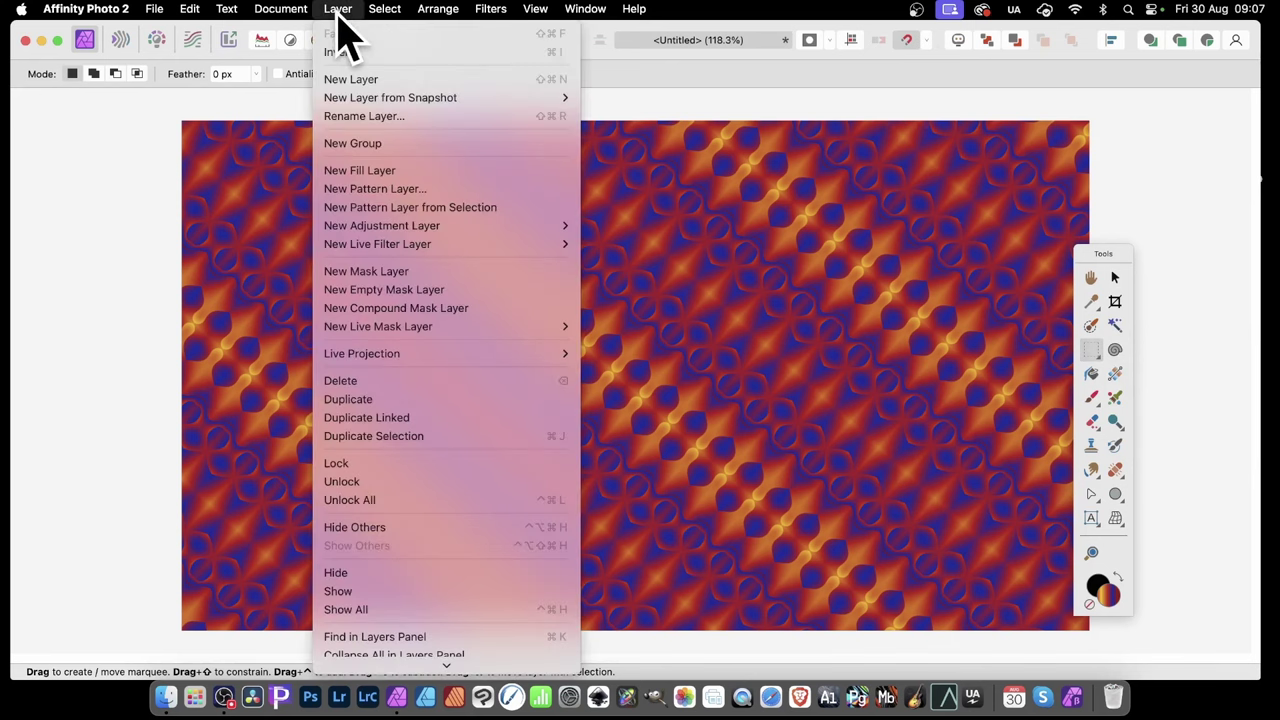
pyautogui.click(385, 208)
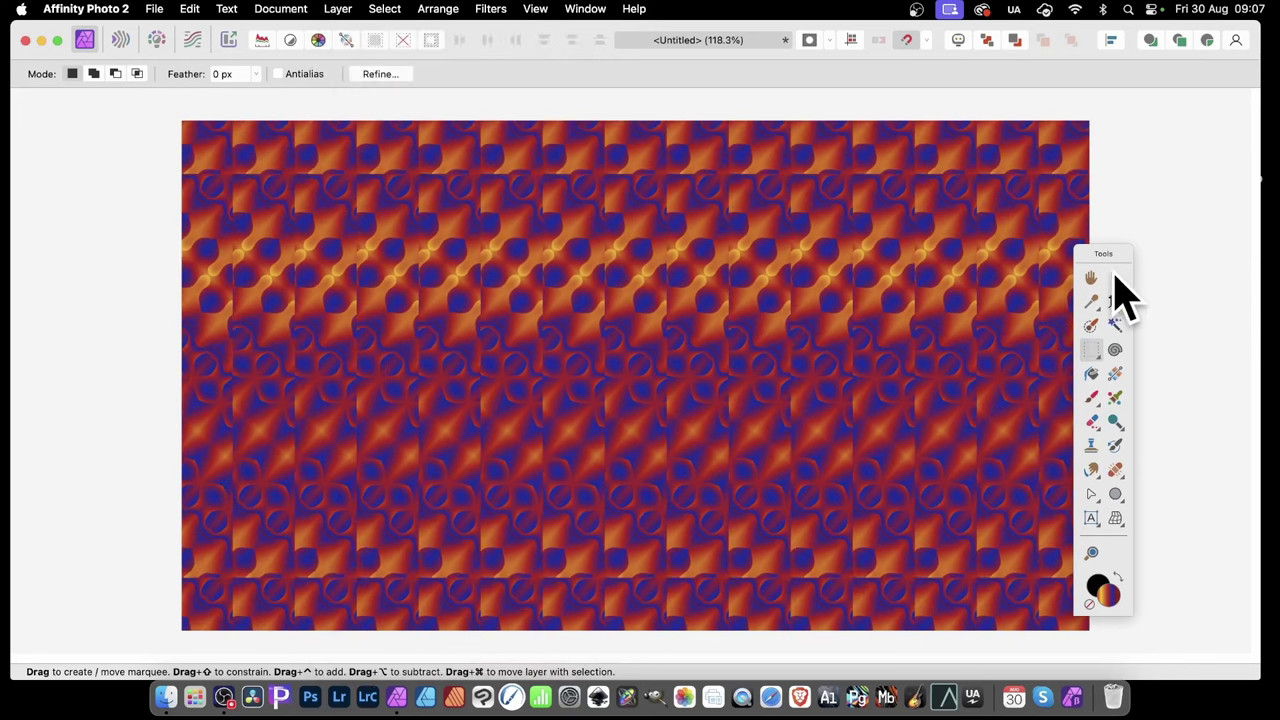
# - Tick Mirror on the new pattern, resize the tile to about 84 × 548, and reposition it
pyautogui.click(1114, 277)
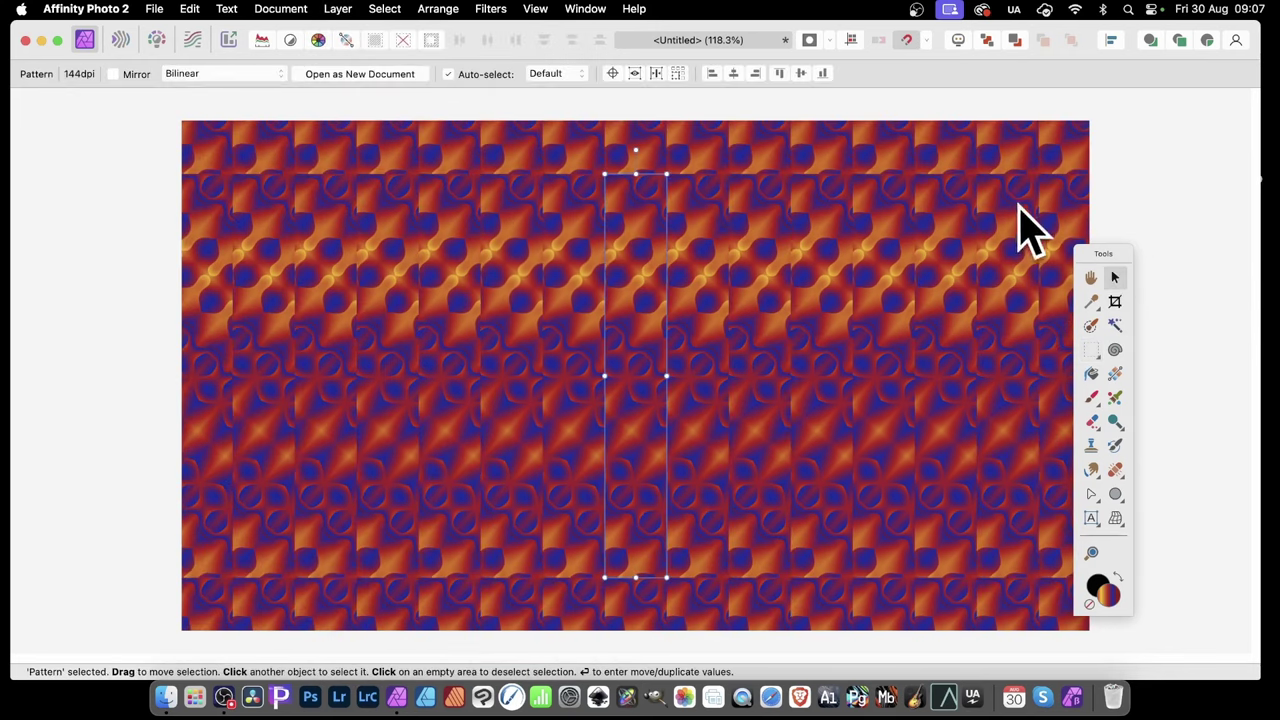
pyautogui.click(114, 75)
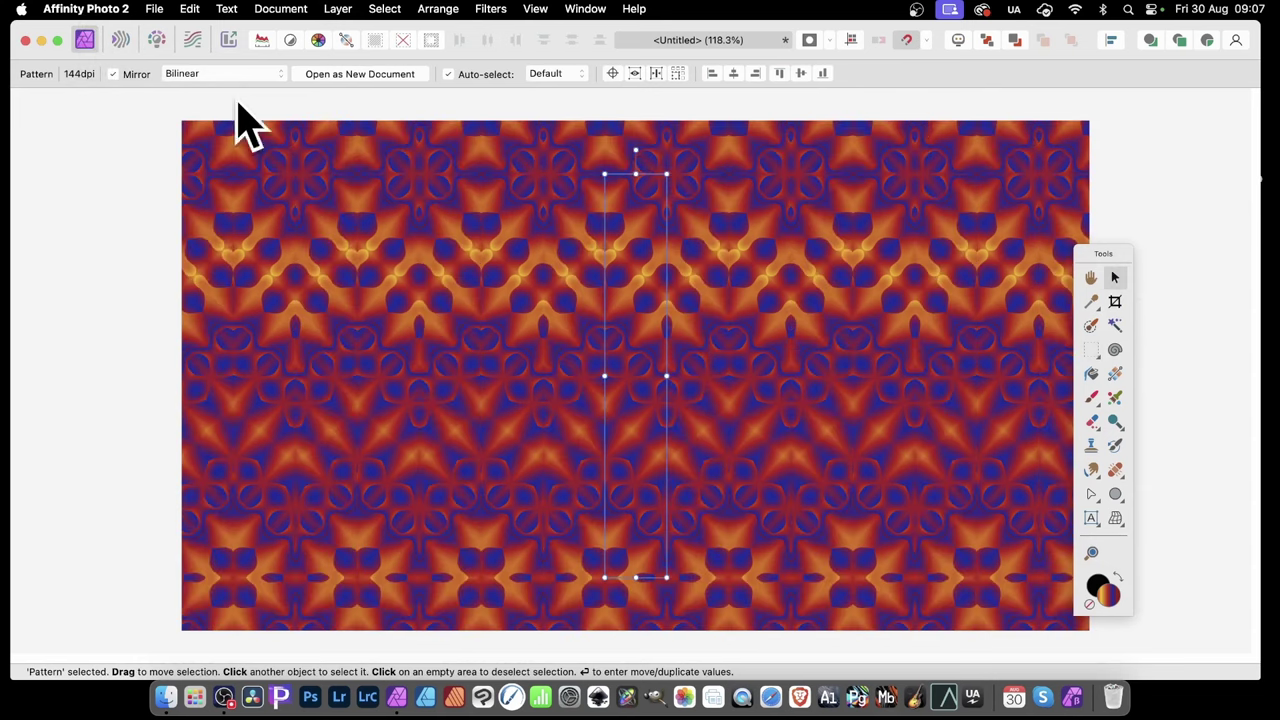
pyautogui.moveTo(605, 175); pyautogui.dragTo(634, 380)
pyautogui.moveTo(663, 509); pyautogui.dragTo(597, 440)
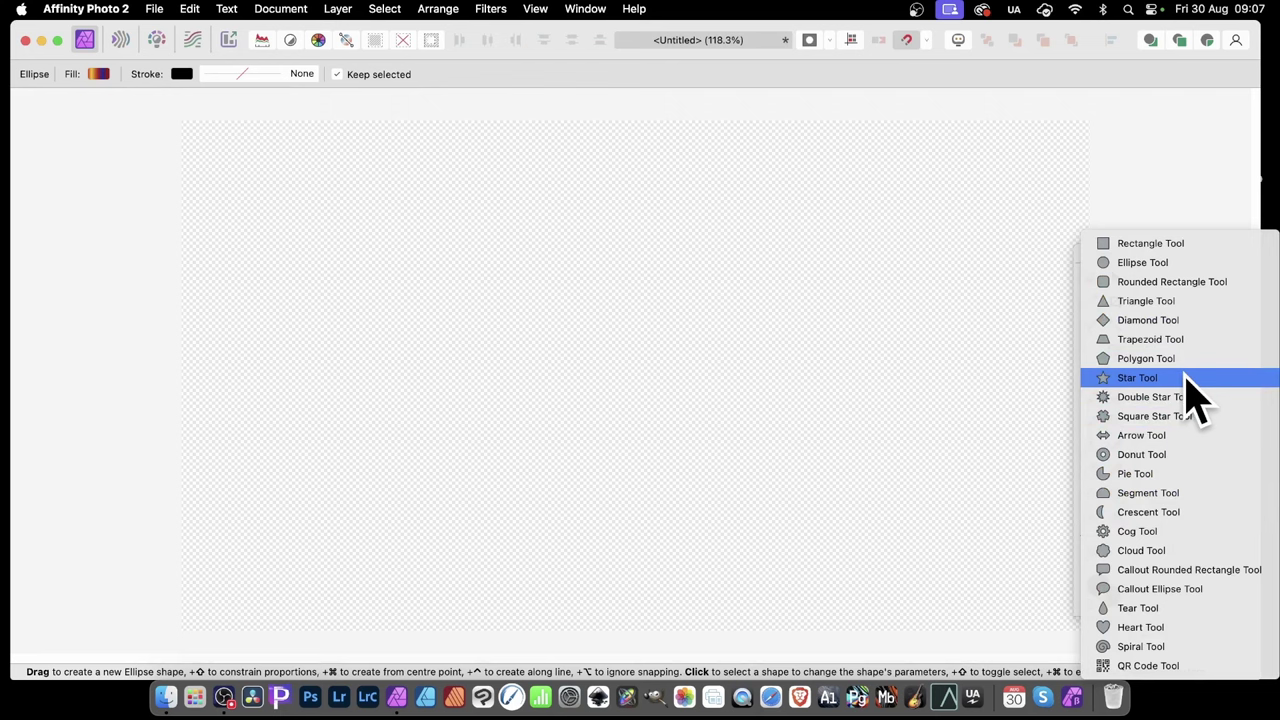
# - Draw a five-point star and fill it with the black-and-white striped gradient swatch
pyautogui.click(1190, 385)
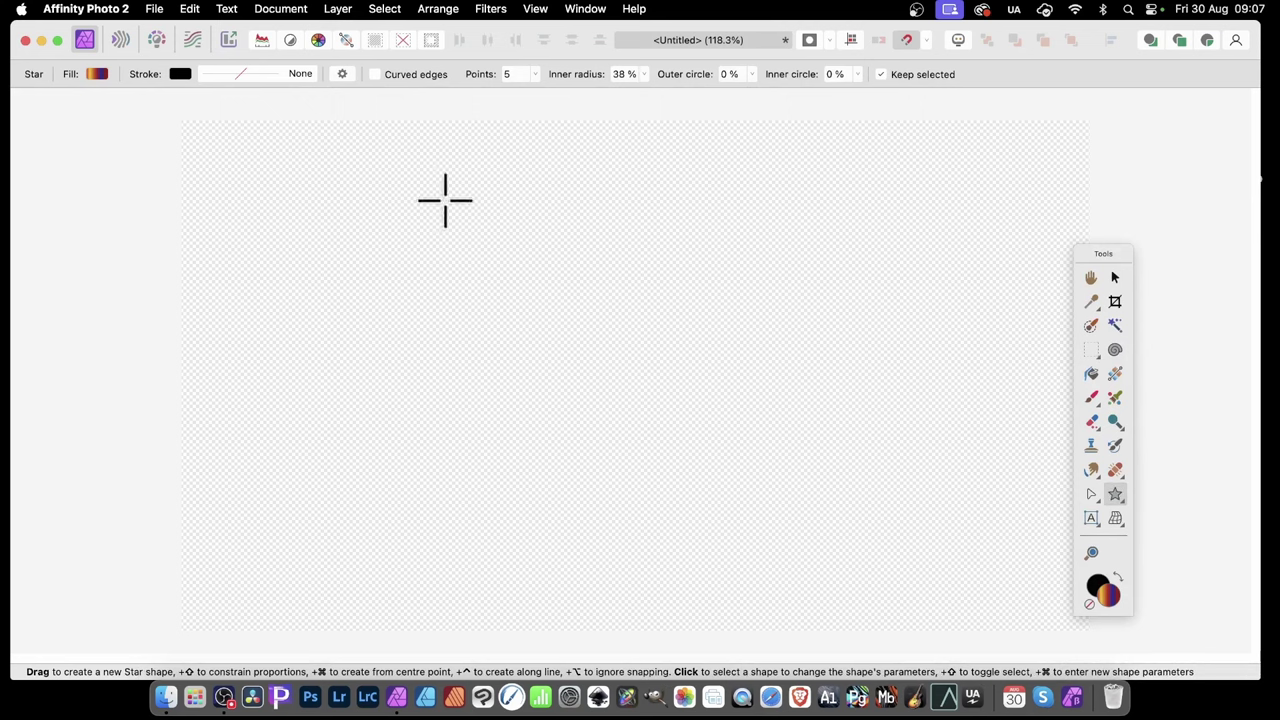
pyautogui.moveTo(453, 189); pyautogui.dragTo(688, 399)
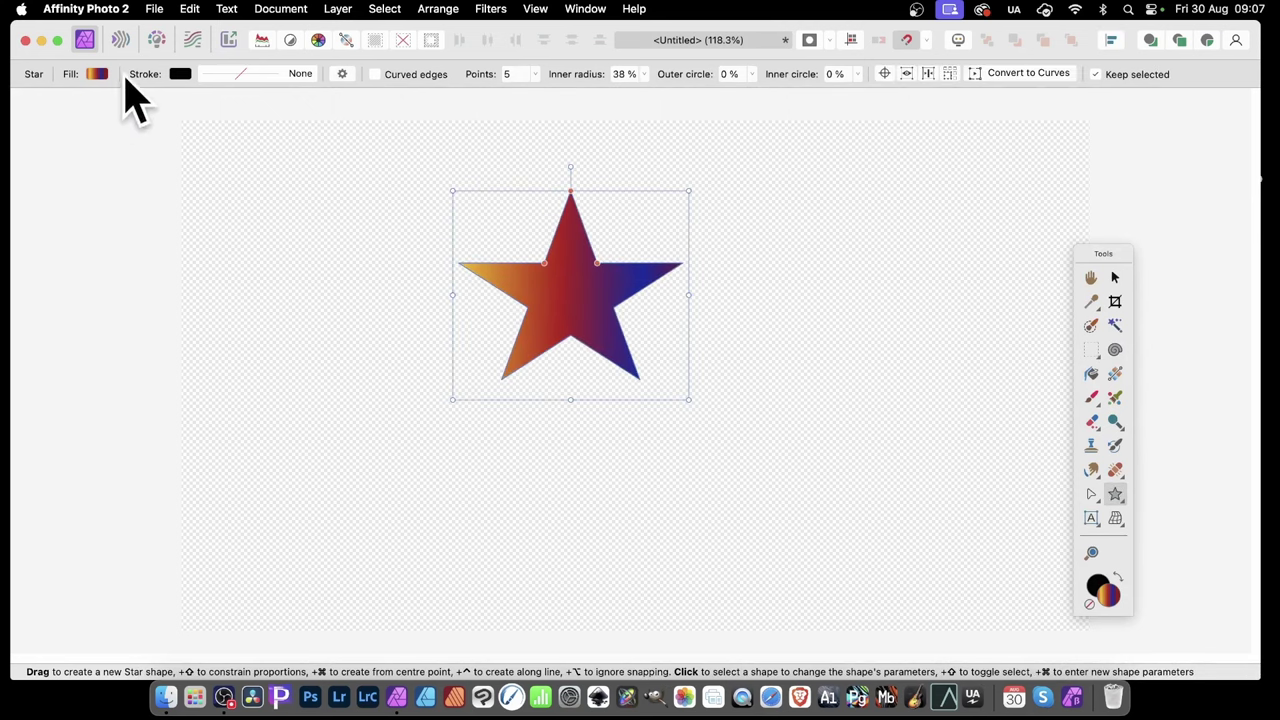
pyautogui.click(97, 76)
pyautogui.click(128, 92)
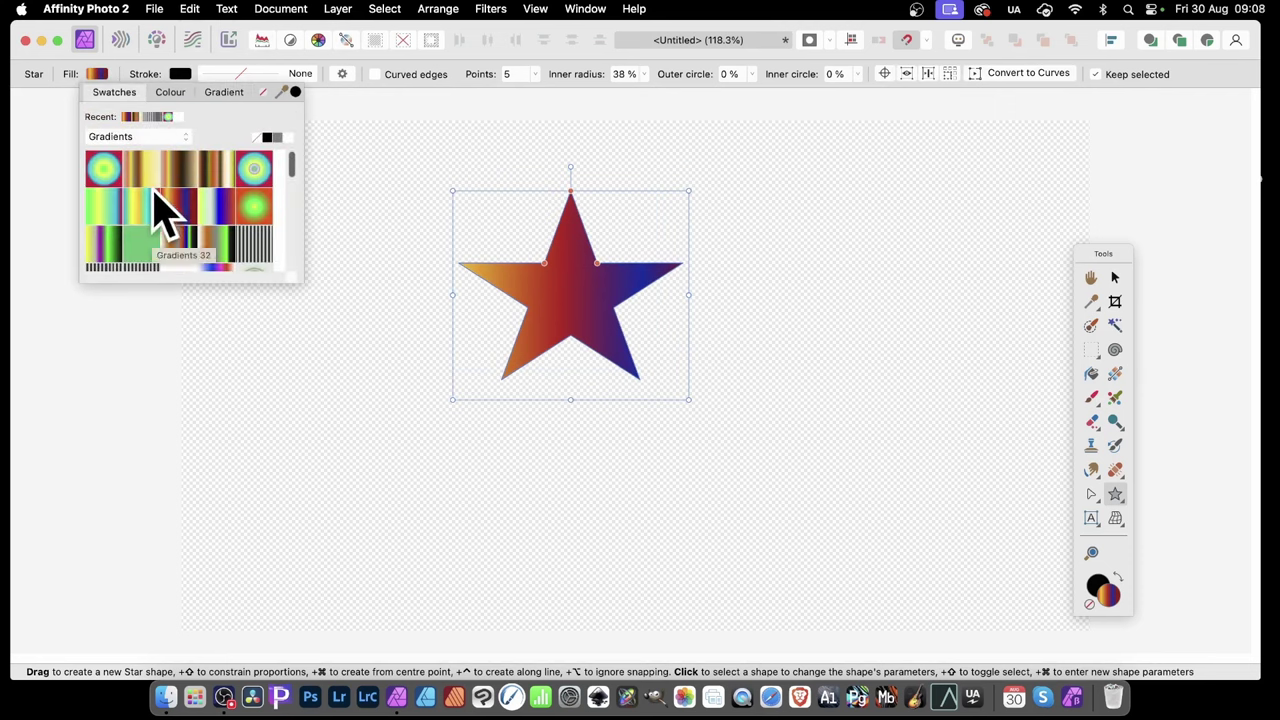
pyautogui.click(256, 245)
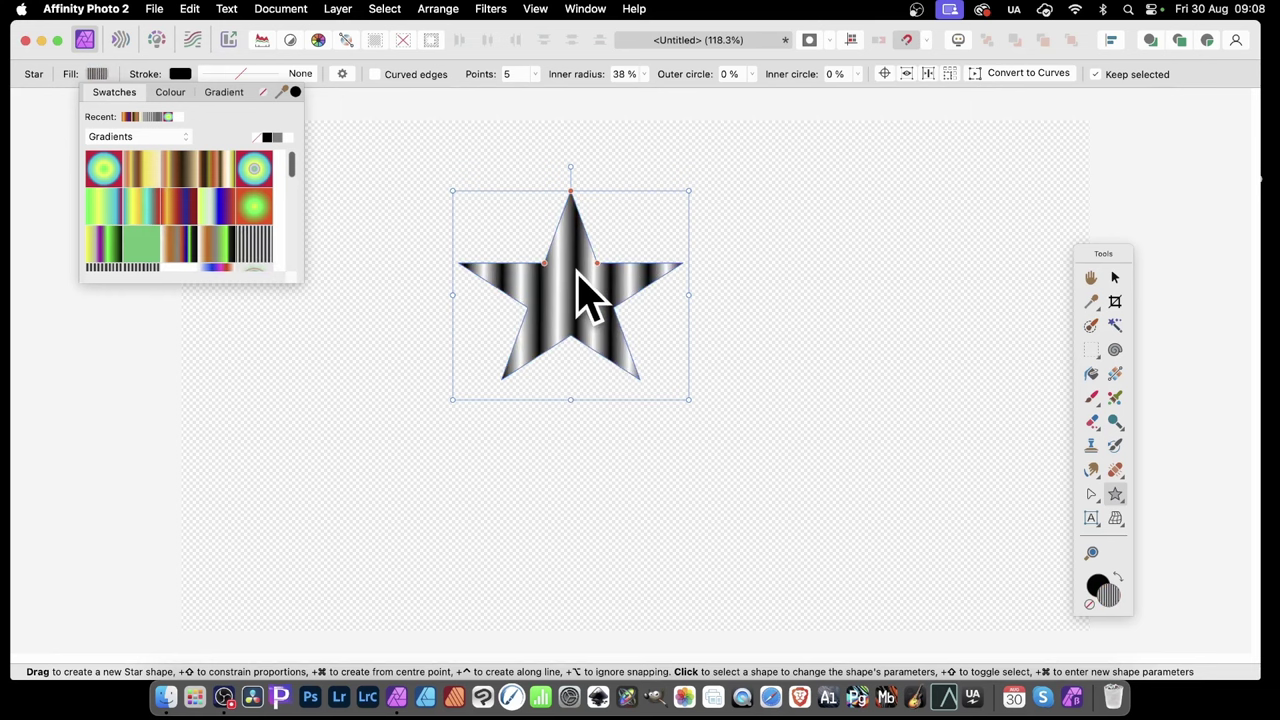
pyautogui.click(1115, 278)
# - Move one star up-left, rotate the lower star about 40°, and nudge the top star left
pyautogui.moveTo(578, 315)
pyautogui.mouseDown()
pyautogui.moveTo(486, 306)
pyautogui.moveTo(497, 290)
pyautogui.moveTo(458, 345)
pyautogui.moveTo(531, 410)
pyautogui.moveTo(503, 372)
pyautogui.moveTo(491, 423)
pyautogui.moveTo(469, 420)
pyautogui.moveTo(510, 466)
pyautogui.mouseUp()
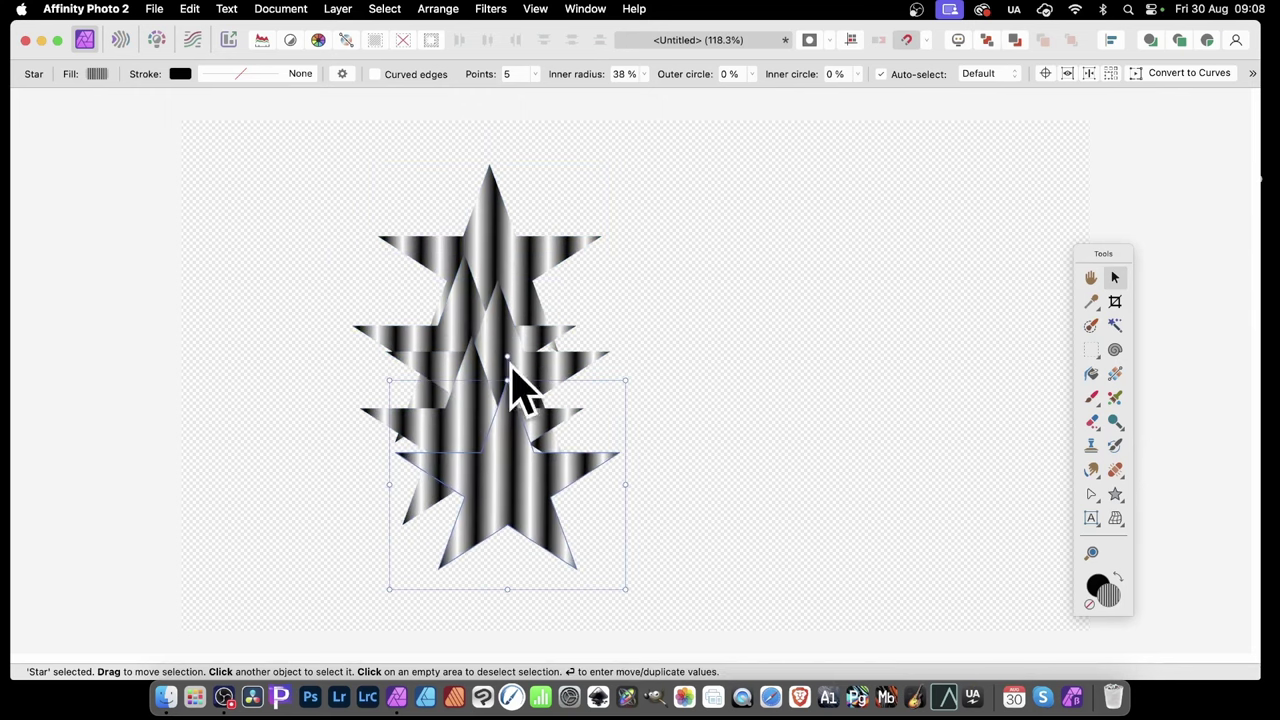
pyautogui.moveTo(508, 357); pyautogui.dragTo(592, 388)
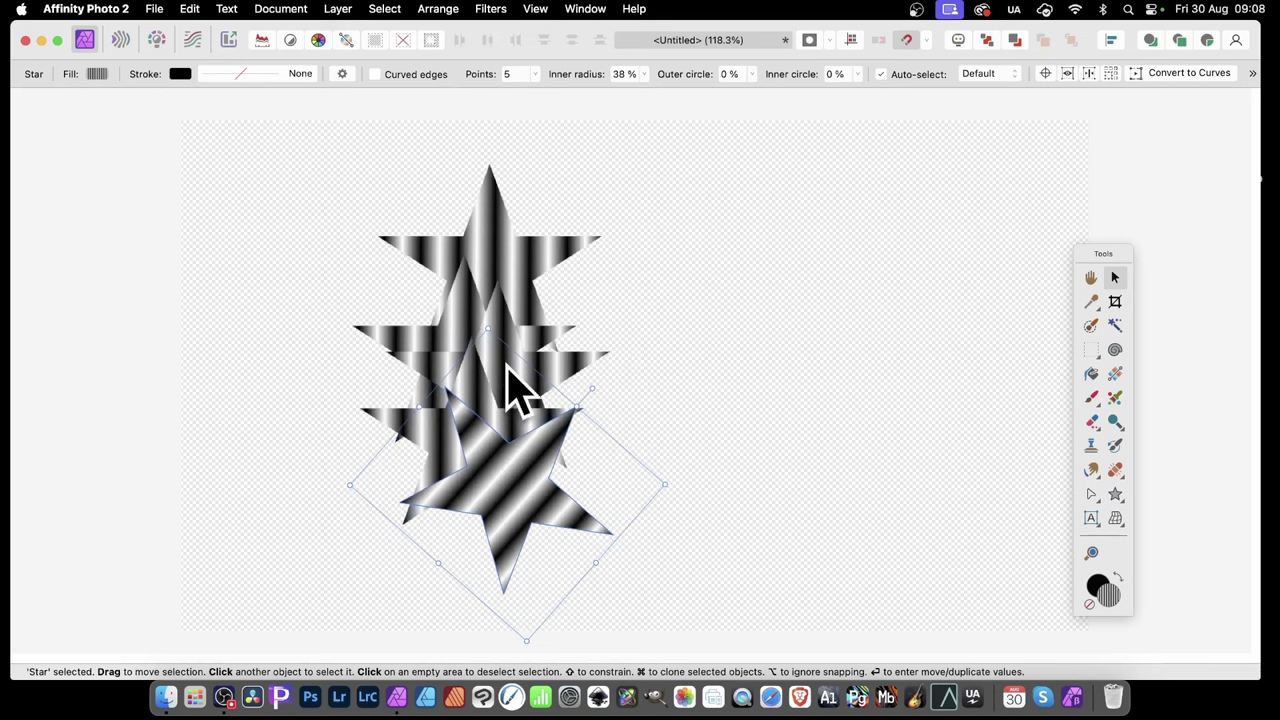
pyautogui.click(491, 277)
pyautogui.moveTo(505, 265); pyautogui.dragTo(492, 265)
# - Give the top star 9 points and rotate it, shift the middle star, then select all five
pyautogui.click(535, 74)
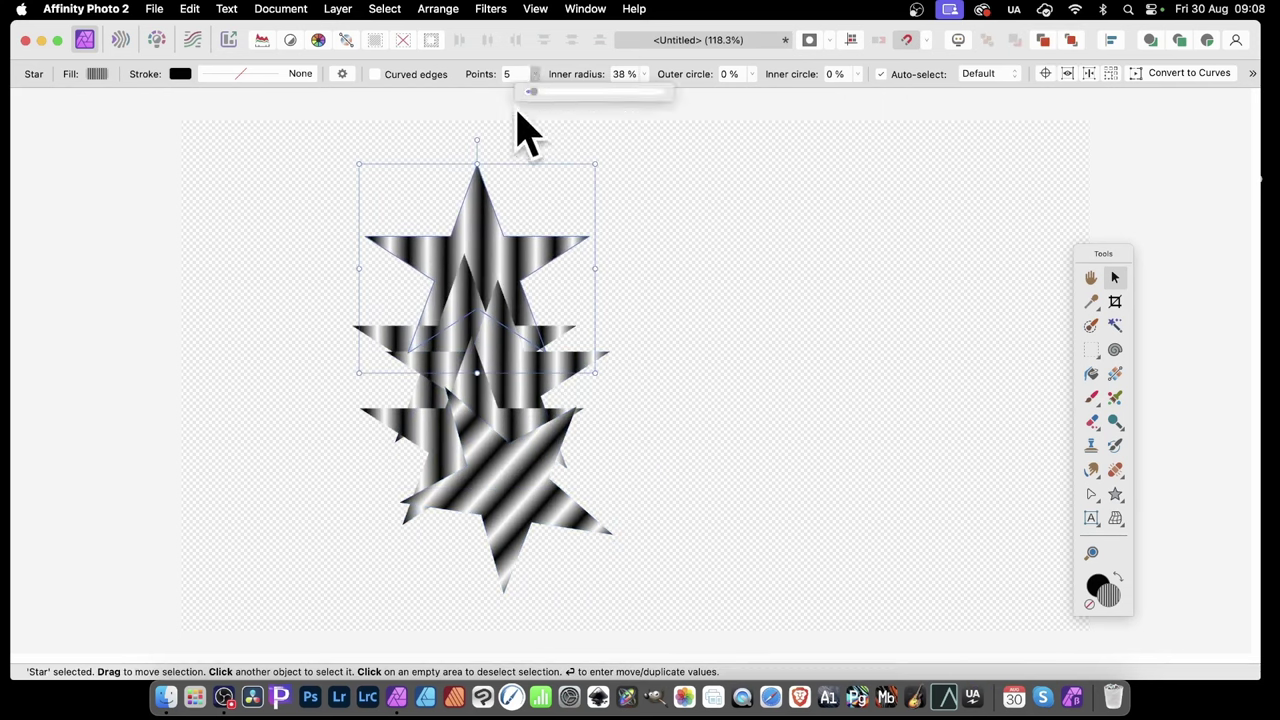
pyautogui.moveTo(531, 92); pyautogui.dragTo(551, 114)
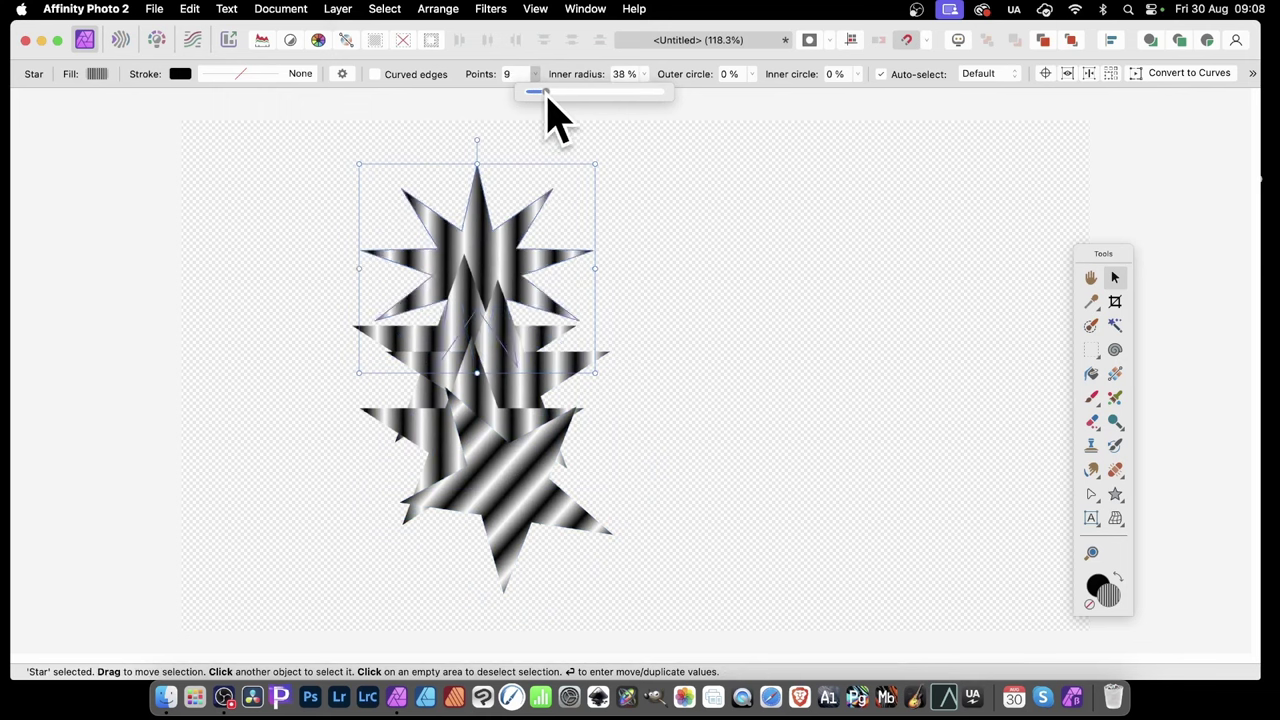
pyautogui.moveTo(477, 142); pyautogui.dragTo(366, 178)
pyautogui.click(545, 367)
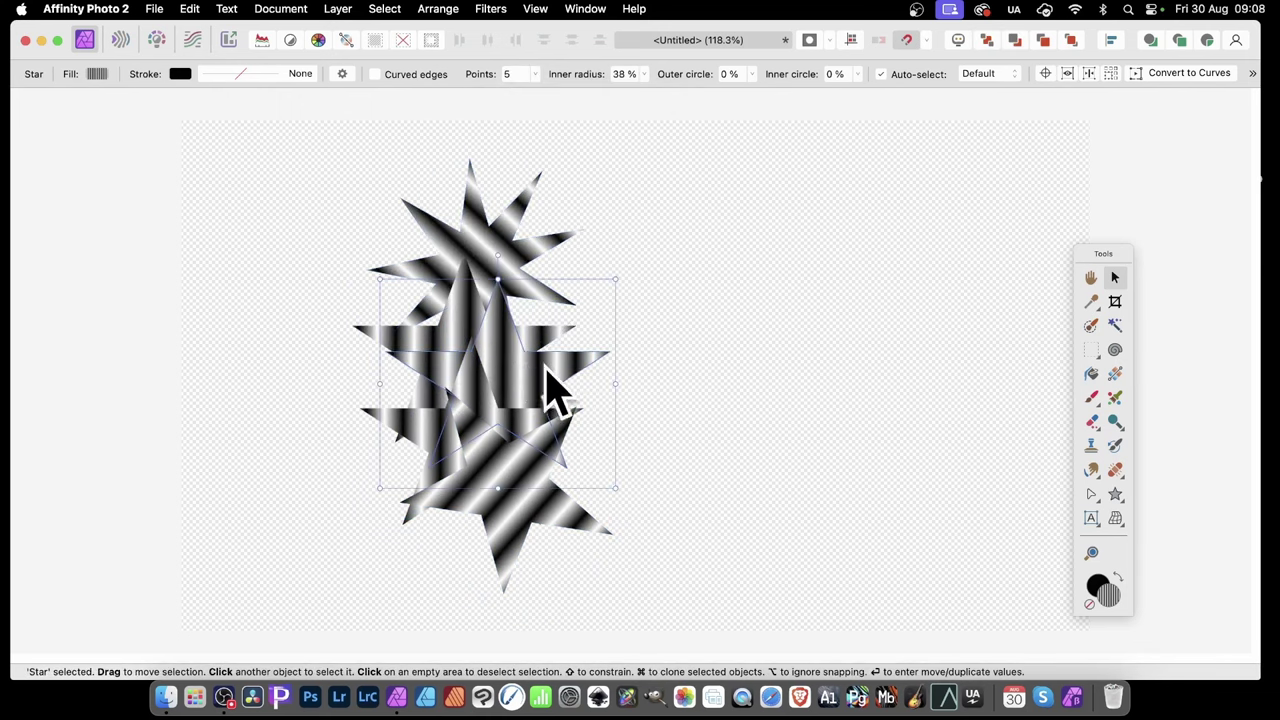
pyautogui.moveTo(492, 371); pyautogui.dragTo(507, 338)
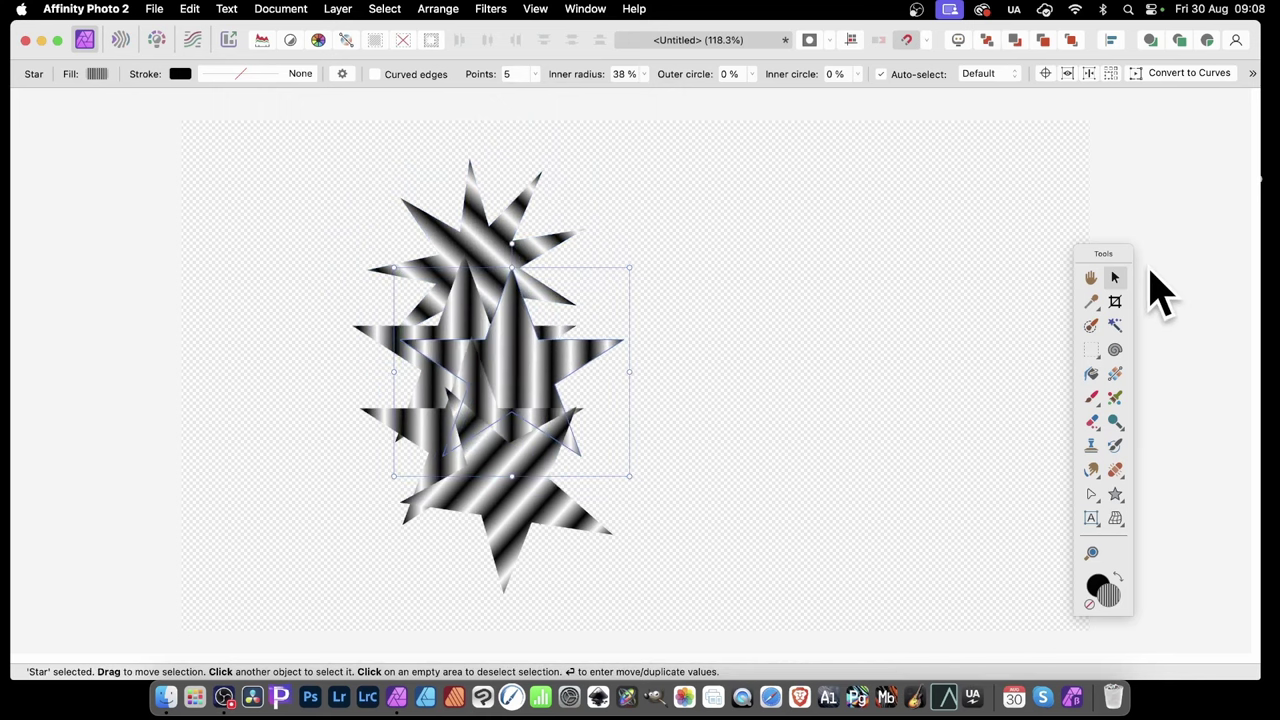
pyautogui.moveTo(272, 114); pyautogui.dragTo(750, 654)
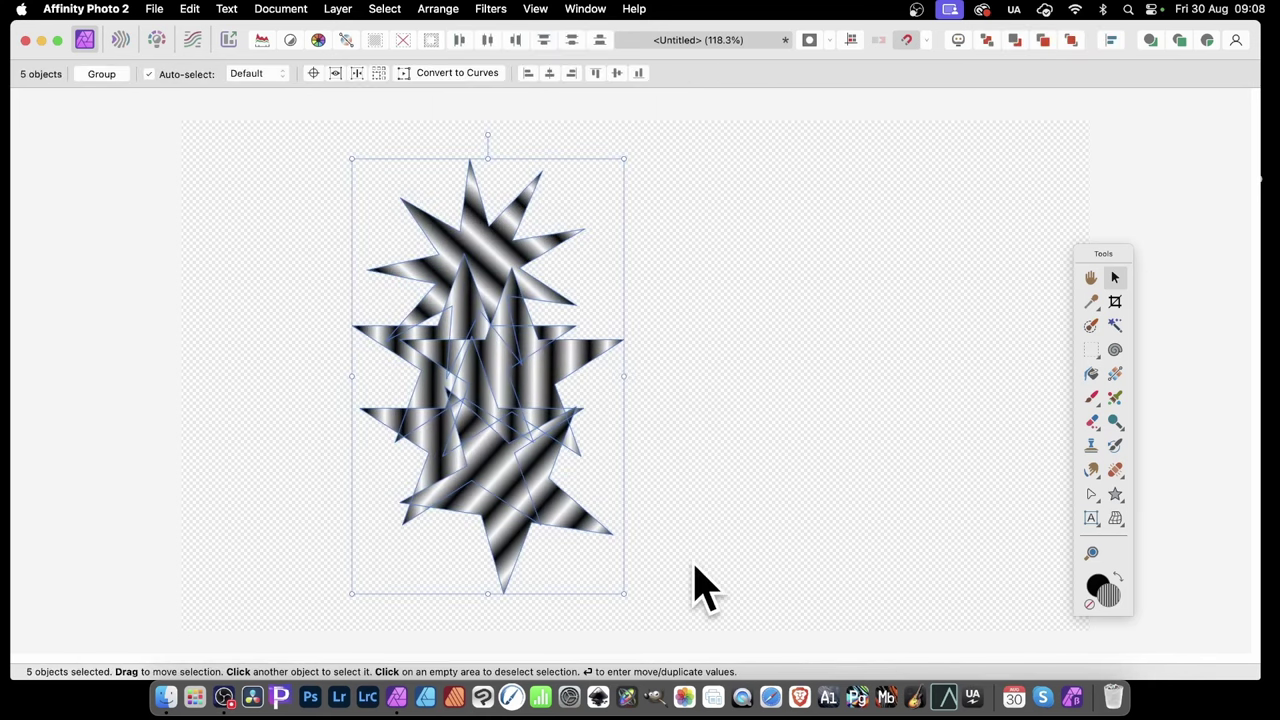
# - Group the five stars and rasterise the group into a pixel layer
pyautogui.rightClick(483, 240)
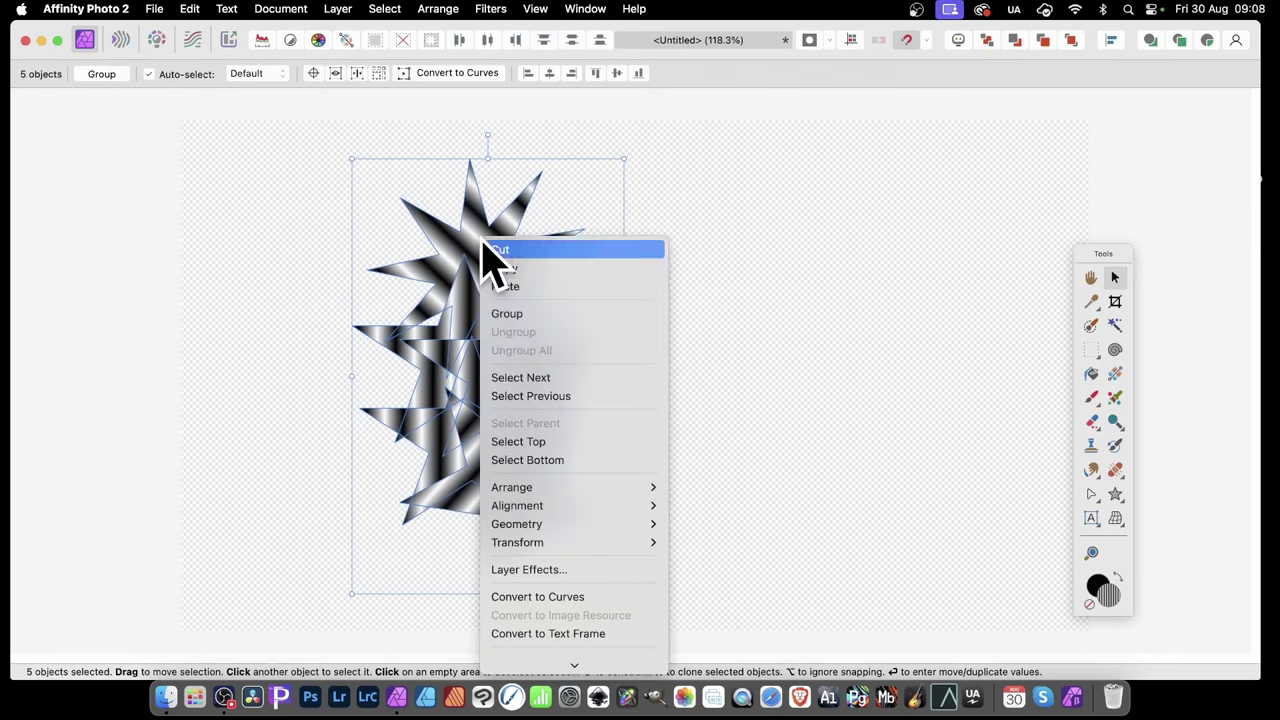
pyautogui.click(511, 318)
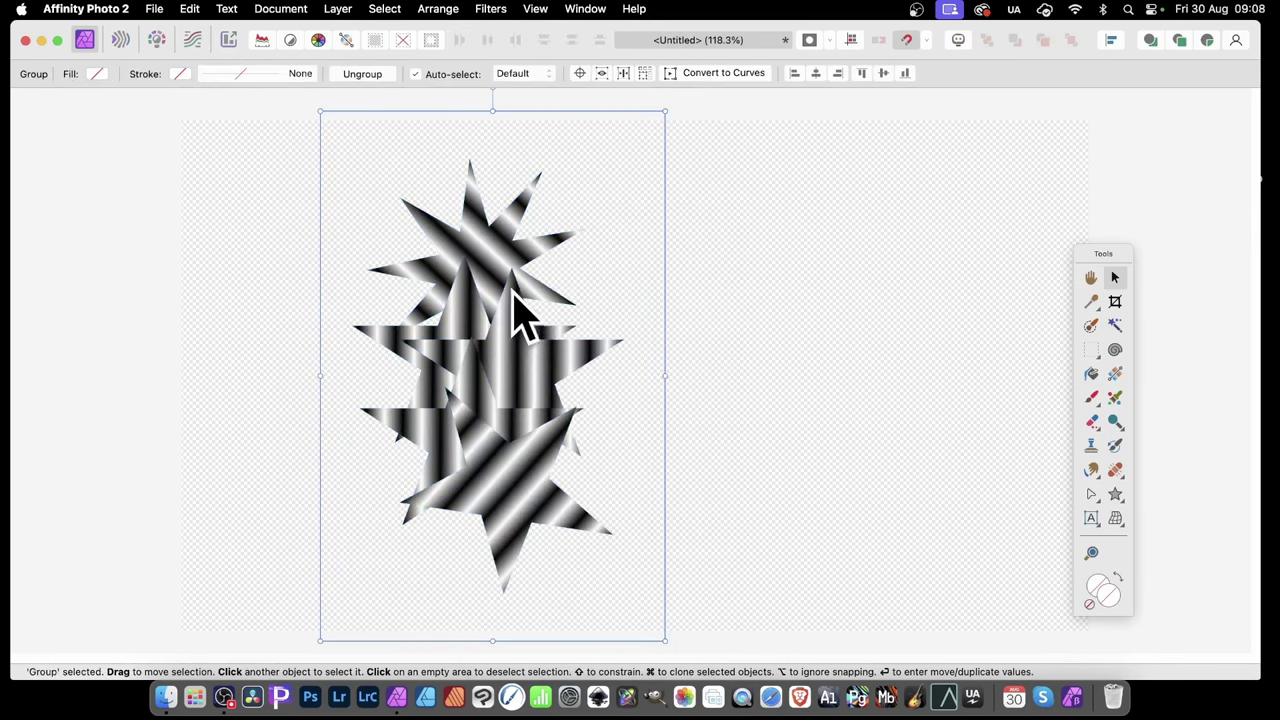
pyautogui.click(337, 9)
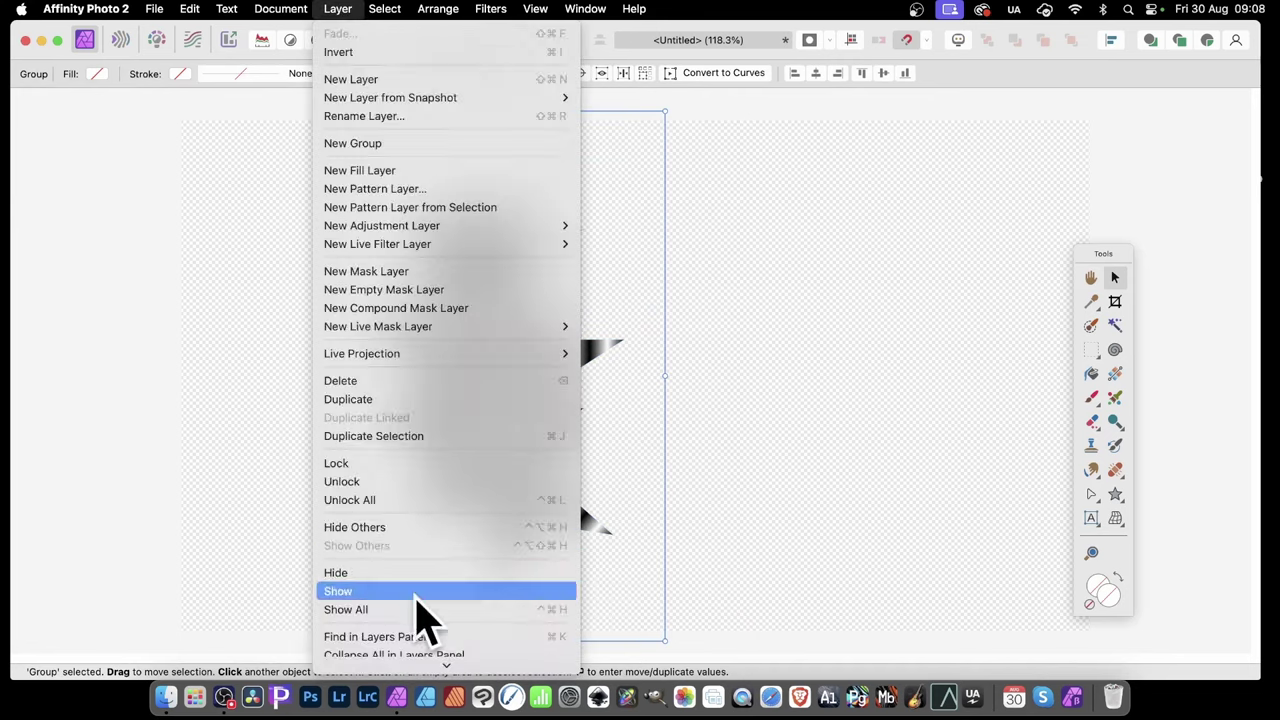
pyautogui.scroll(-5, 420, 615)
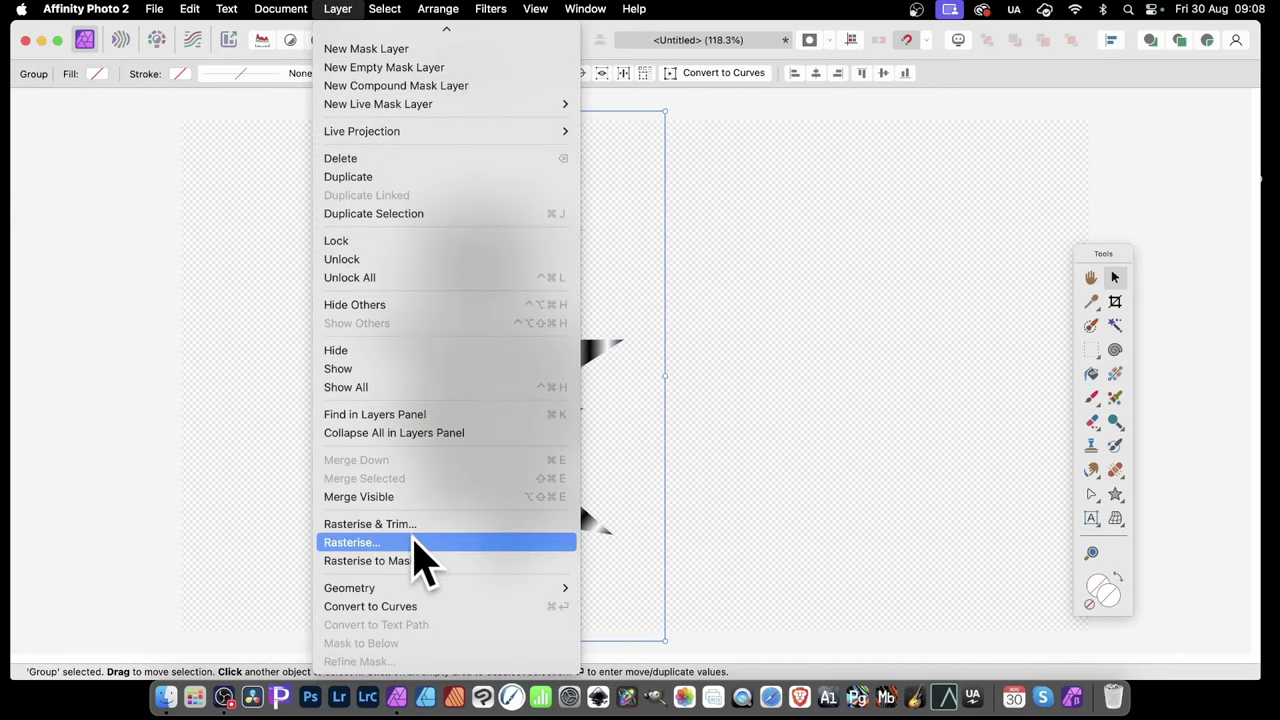
pyautogui.click(414, 543)
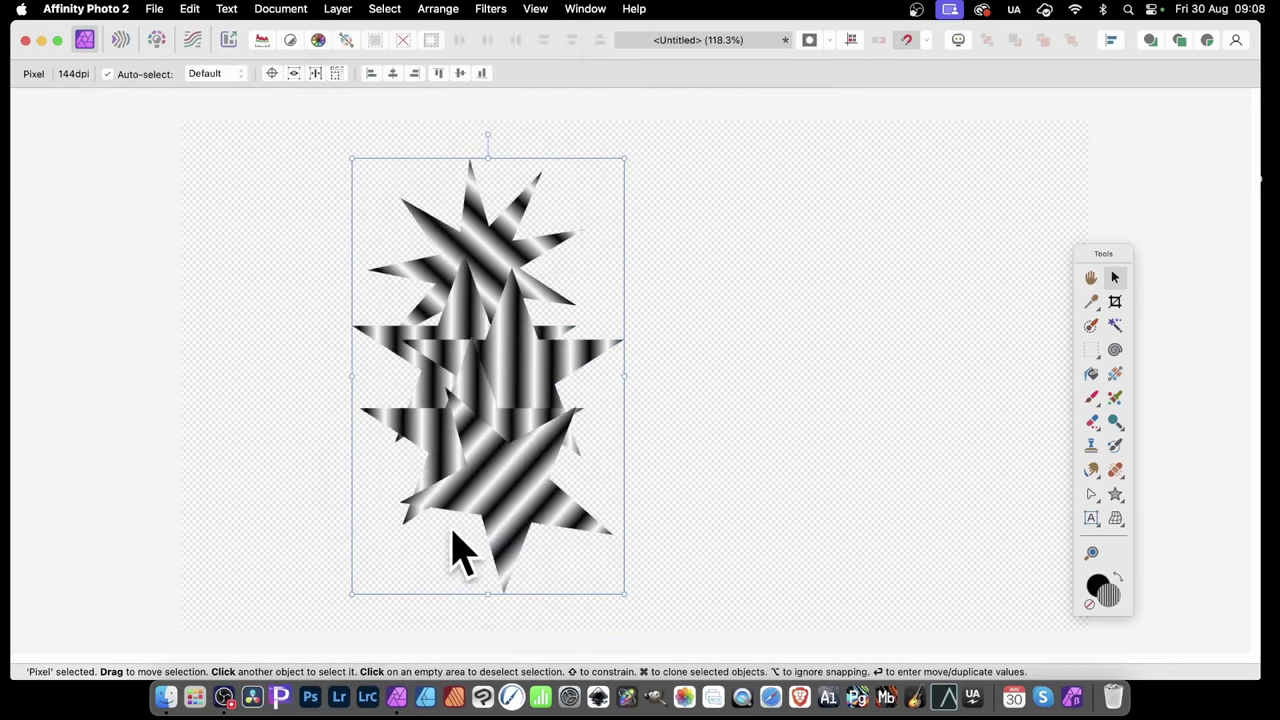
# - Try a couple of rectangular marquee selections on the stars, then deselect
pyautogui.moveTo(1091, 352); pyautogui.dragTo(1170, 353)
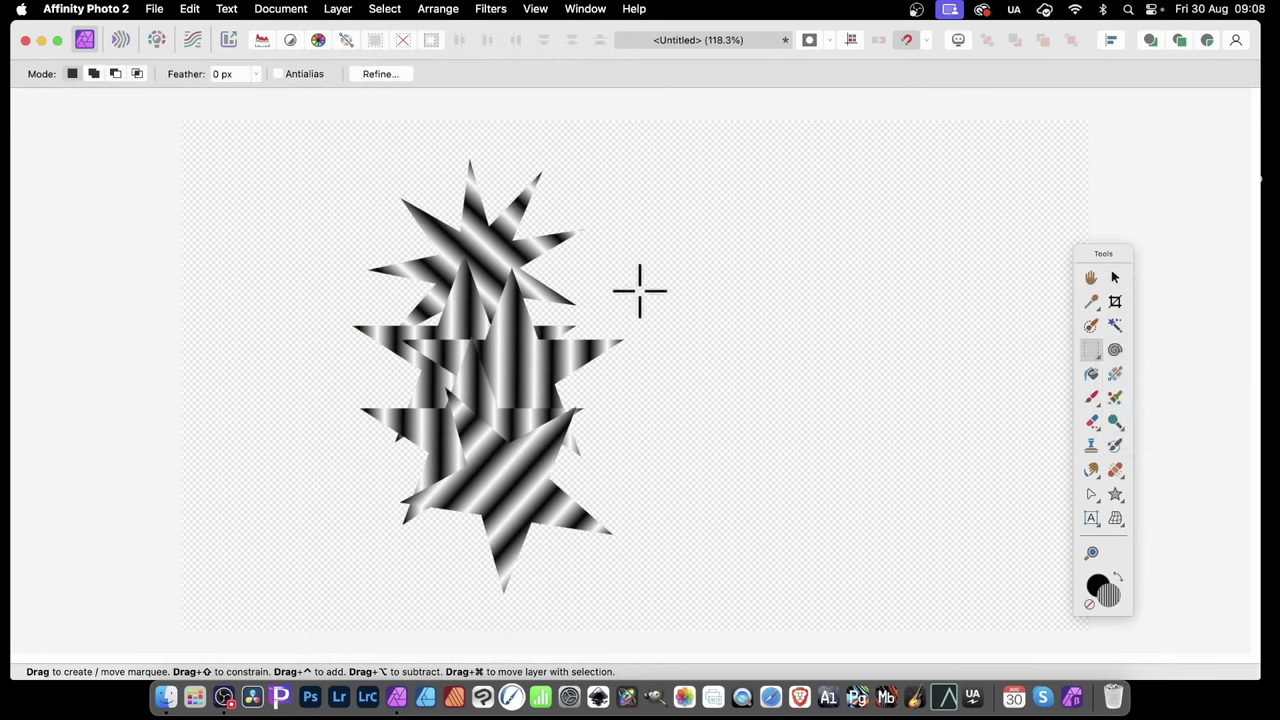
pyautogui.moveTo(467, 250); pyautogui.dragTo(412, 337)
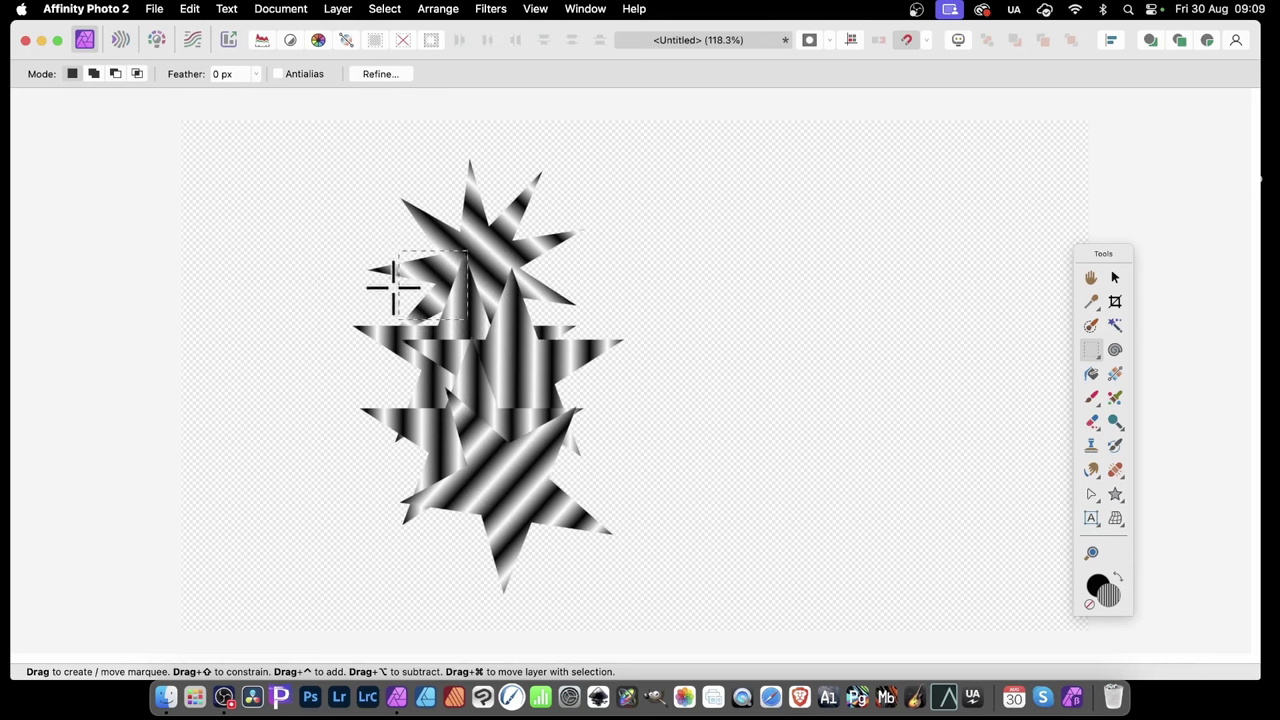
pyautogui.moveTo(483, 236); pyautogui.dragTo(500, 510)
pyautogui.click(386, 9)
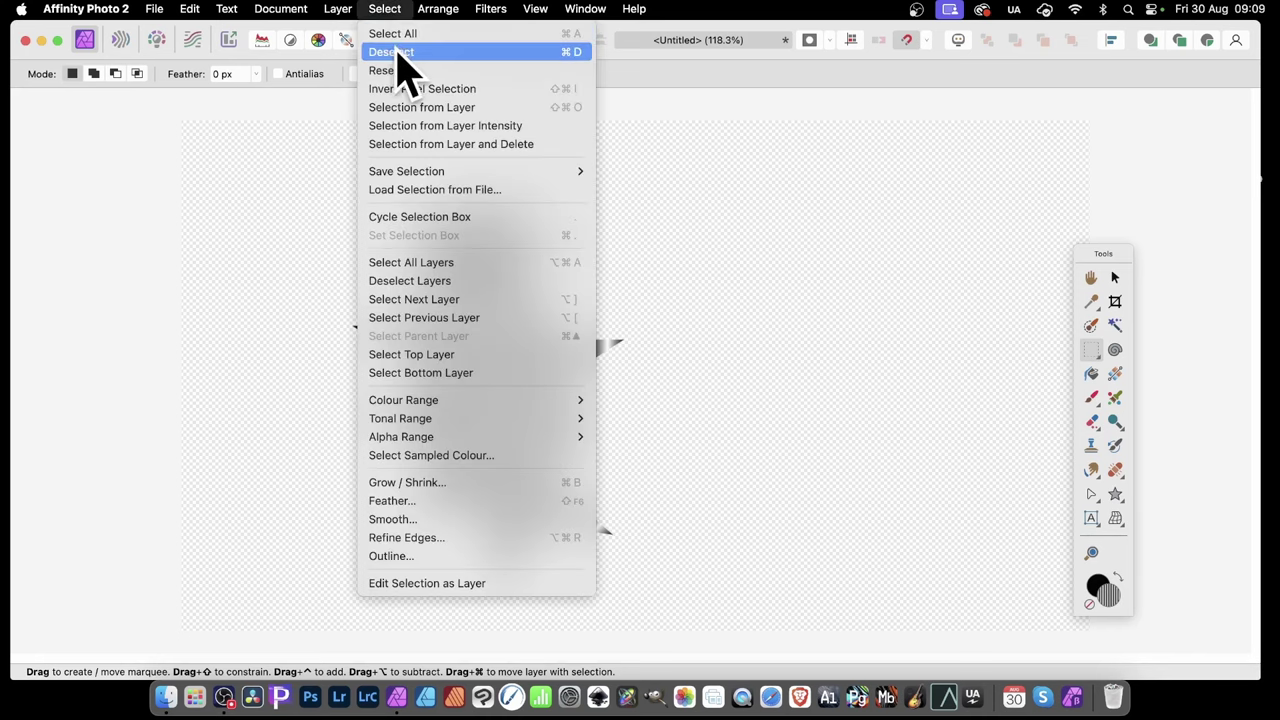
pyautogui.click(397, 55)
pyautogui.click(1115, 278)
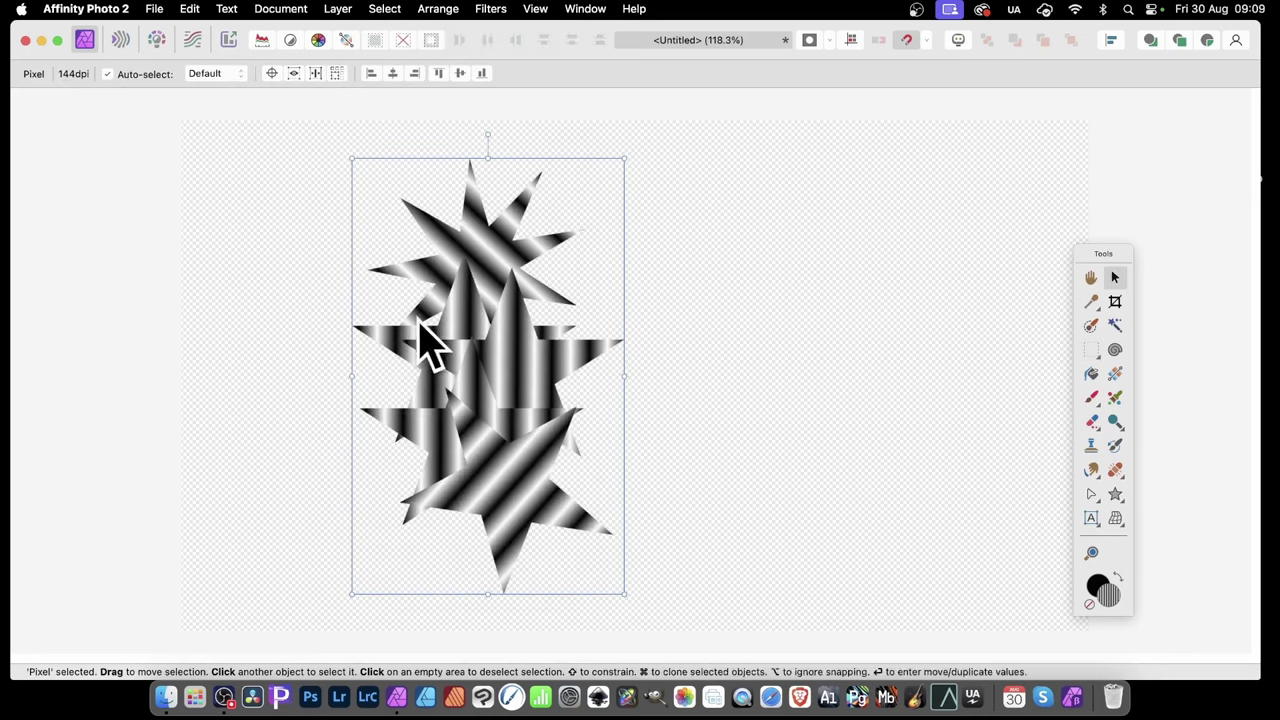
pyautogui.click(494, 10)
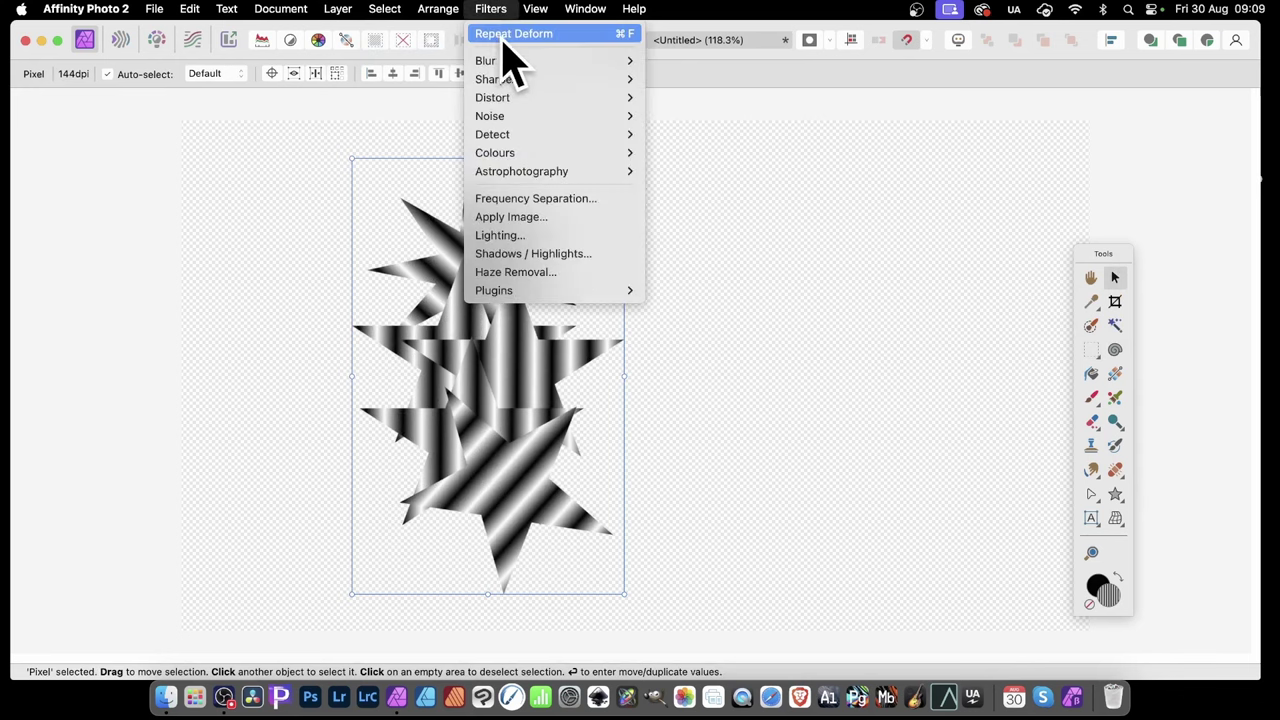
# - Apply Repeat Deform to make the stars wavy and scale the layer down slightly
pyautogui.click(508, 36)
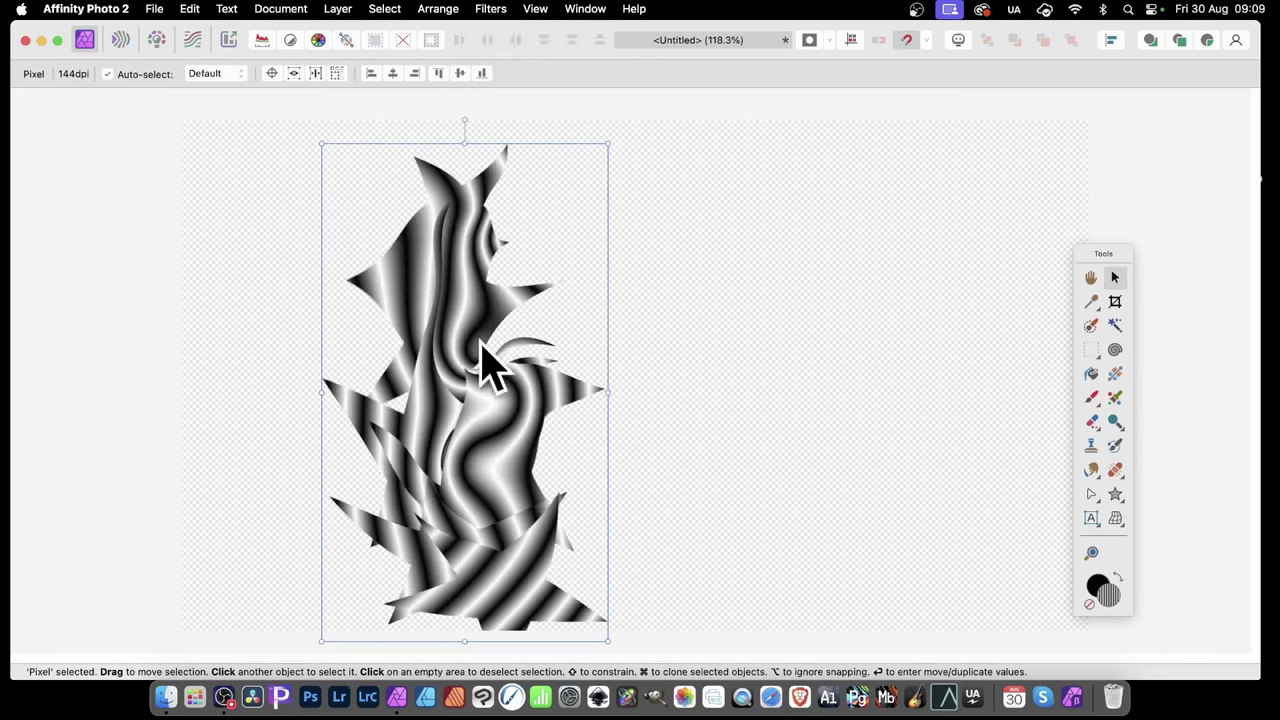
pyautogui.moveTo(607, 640); pyautogui.dragTo(561, 559)
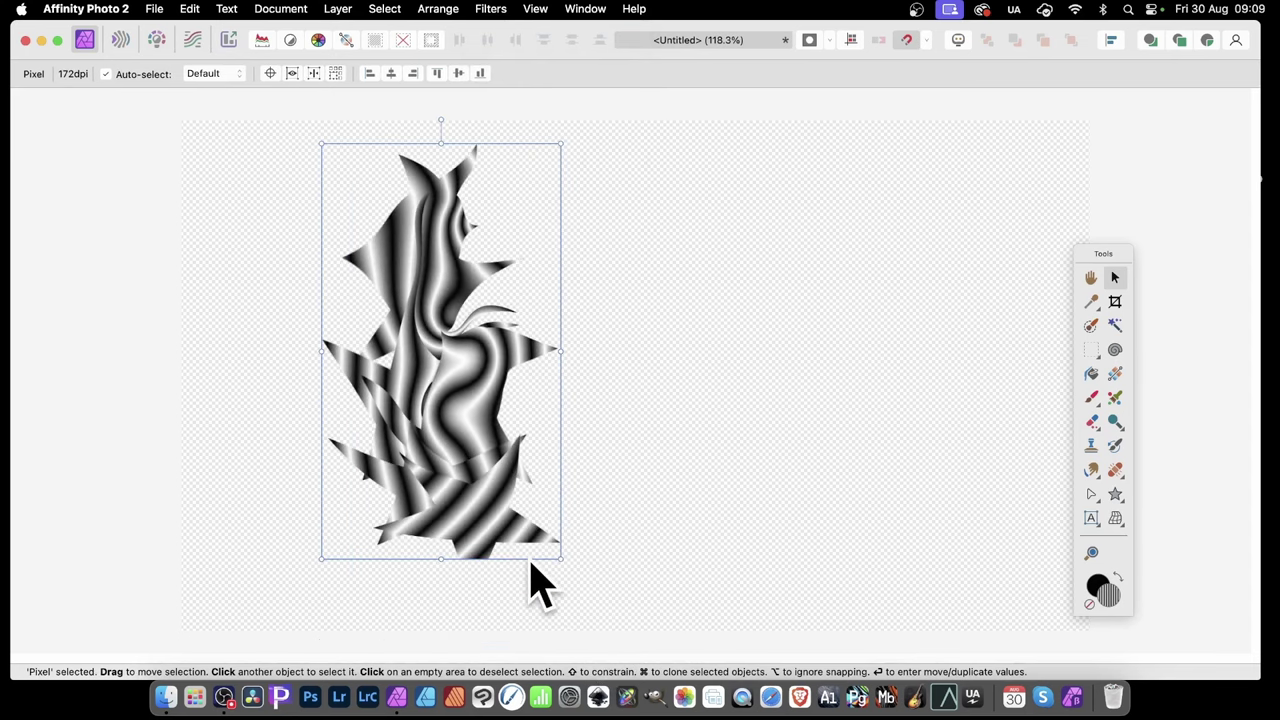
pyautogui.click(1091, 349)
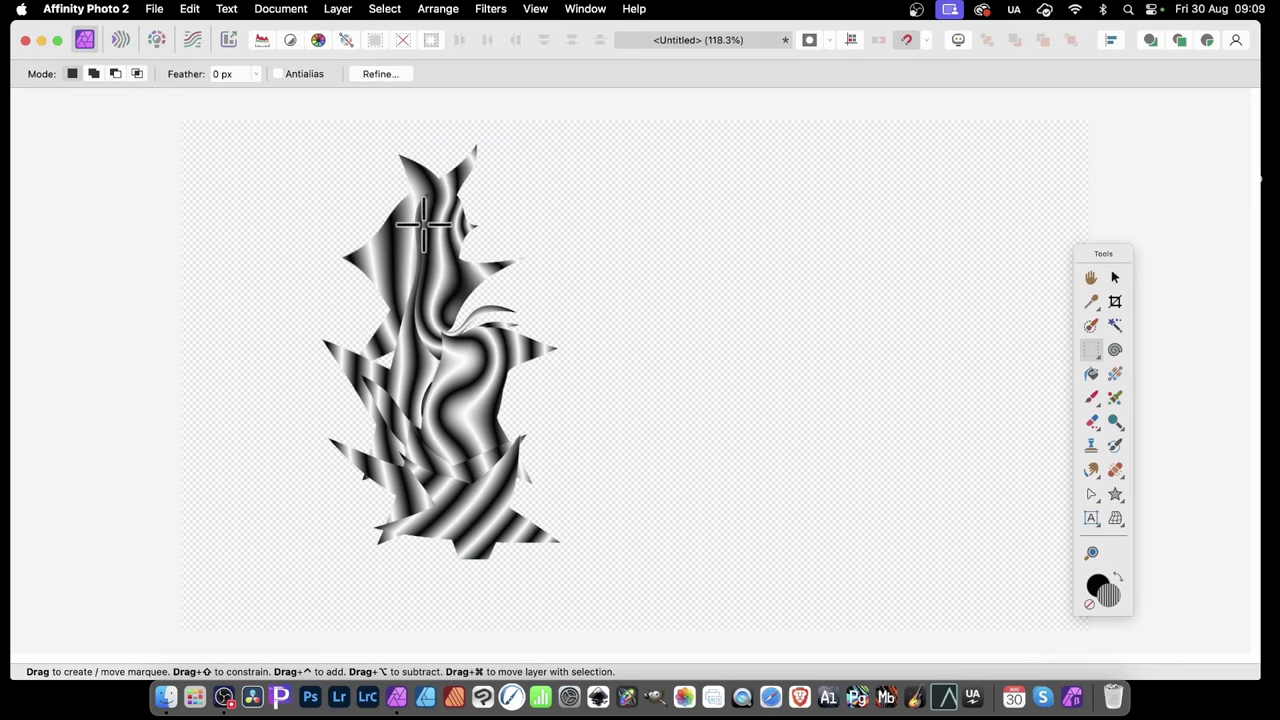
# - Marquee a narrow vertical strip of the wavy stars and tile it as a new pattern layer
pyautogui.moveTo(440, 414); pyautogui.dragTo(441, 528)
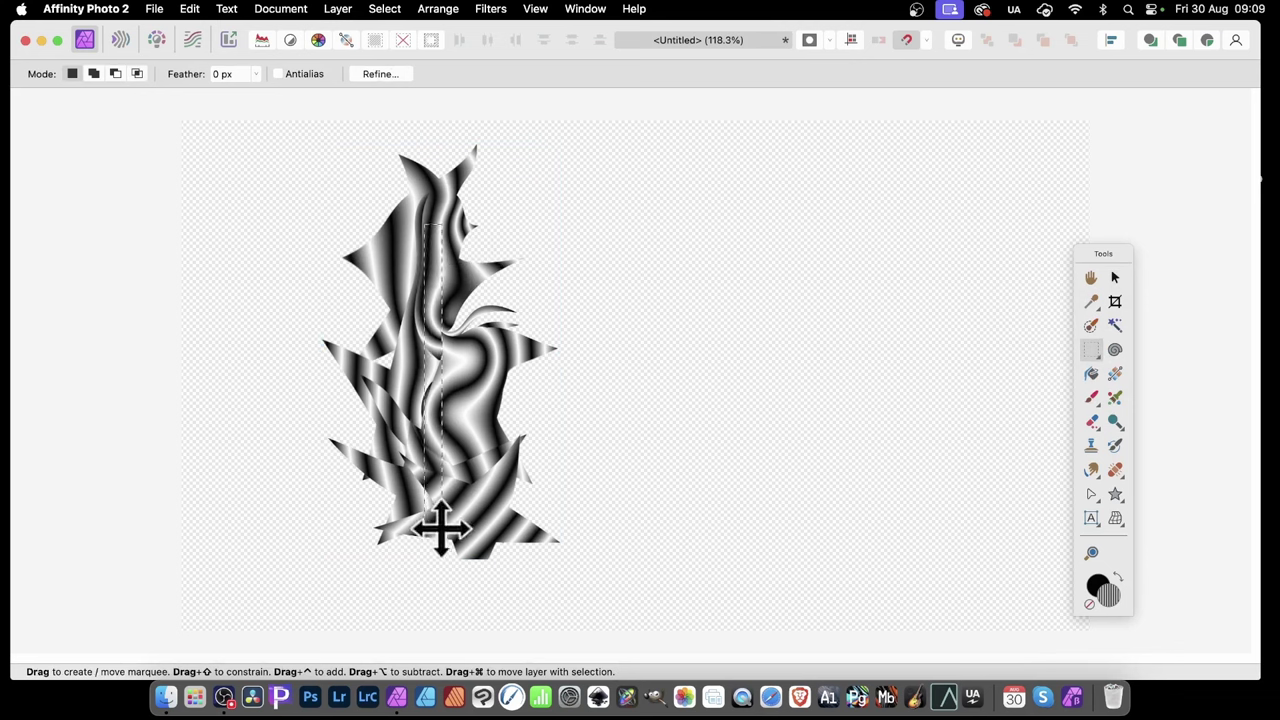
pyautogui.click(338, 8)
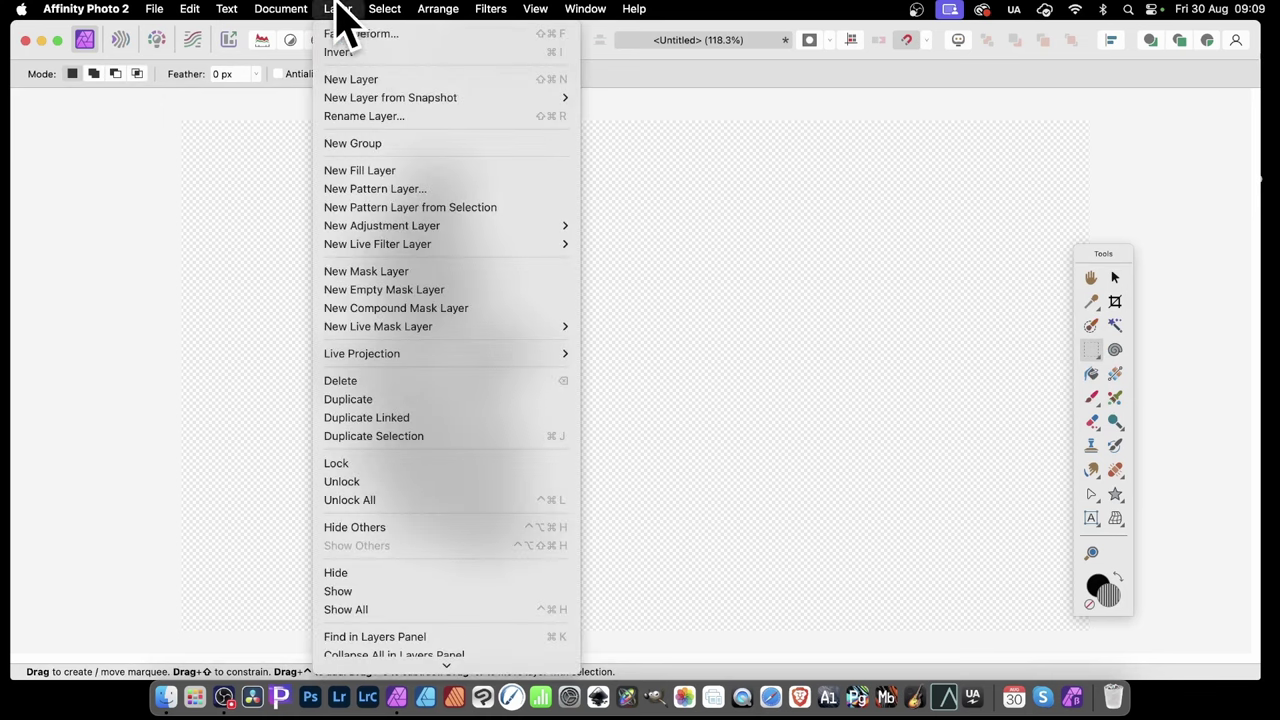
pyautogui.click(390, 210)
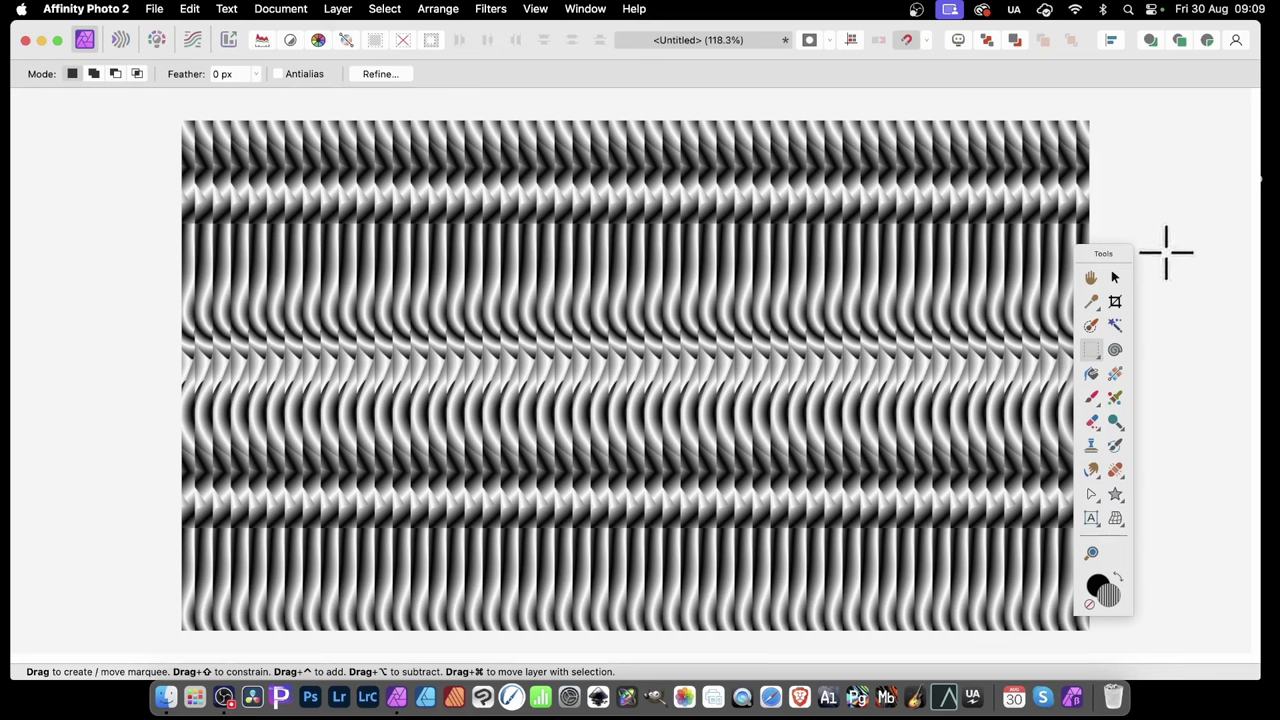
# - Mirror the pattern tiles, shrink the tile vertically, widen it, and rotate the pattern about 25°
pyautogui.click(1116, 276)
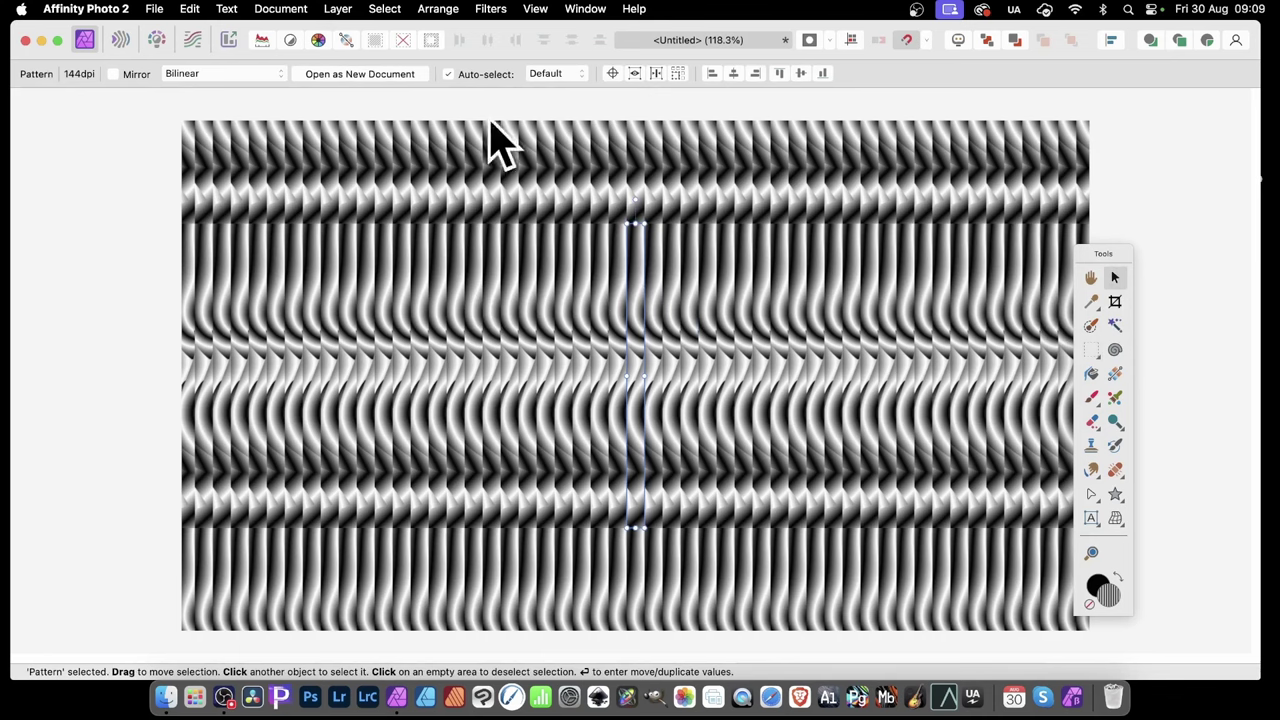
pyautogui.click(113, 74)
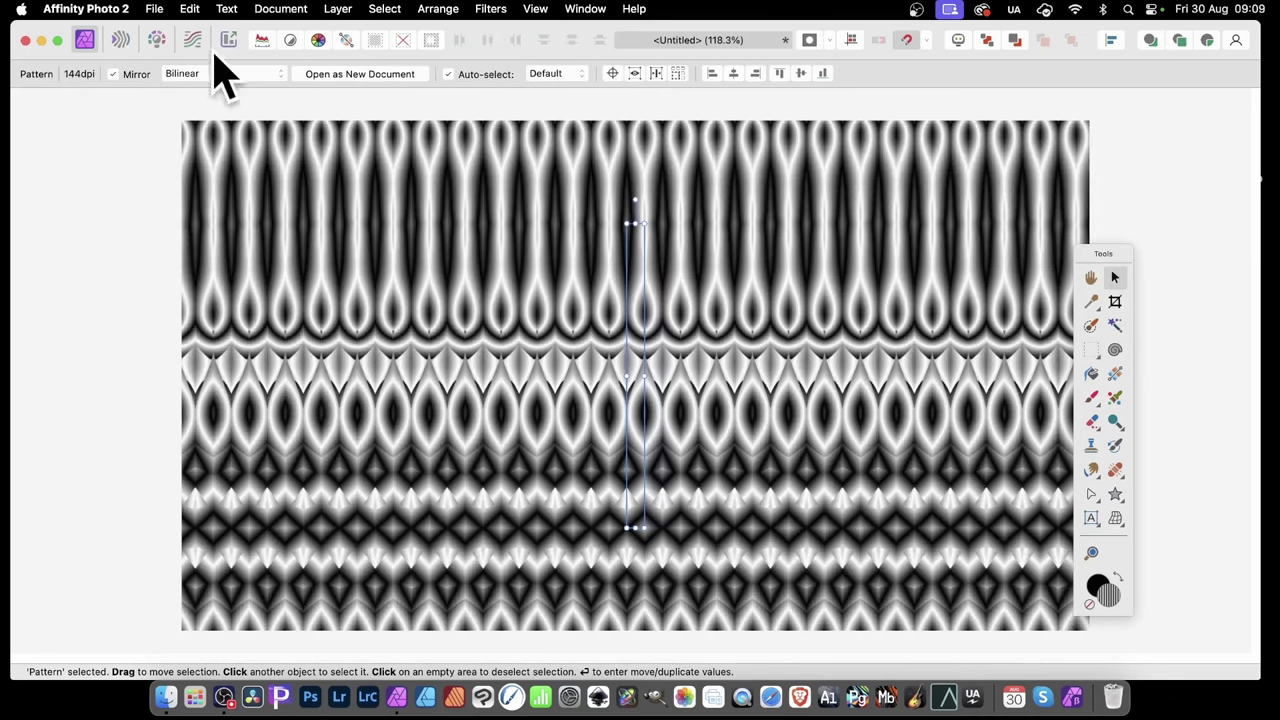
pyautogui.moveTo(625, 222); pyautogui.dragTo(632, 302)
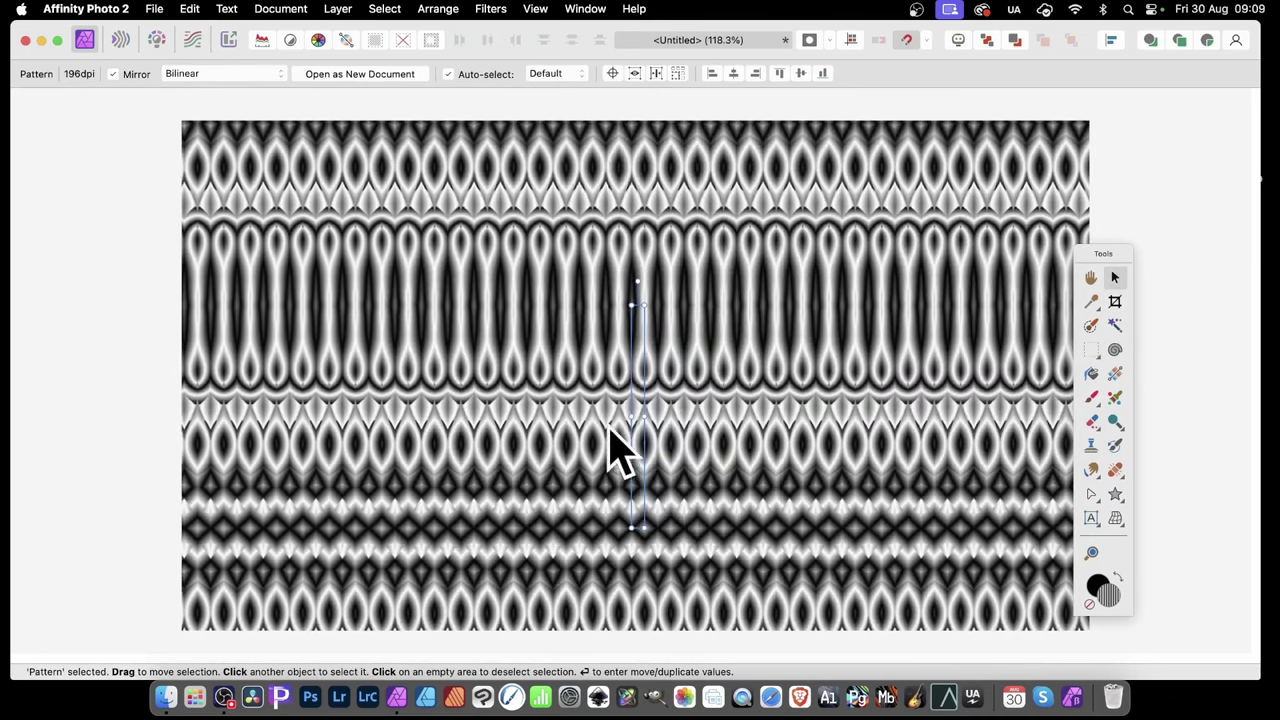
pyautogui.moveTo(628, 420)
pyautogui.mouseDown()
pyautogui.moveTo(589, 420)
pyautogui.moveTo(613, 420)
pyautogui.mouseUp()
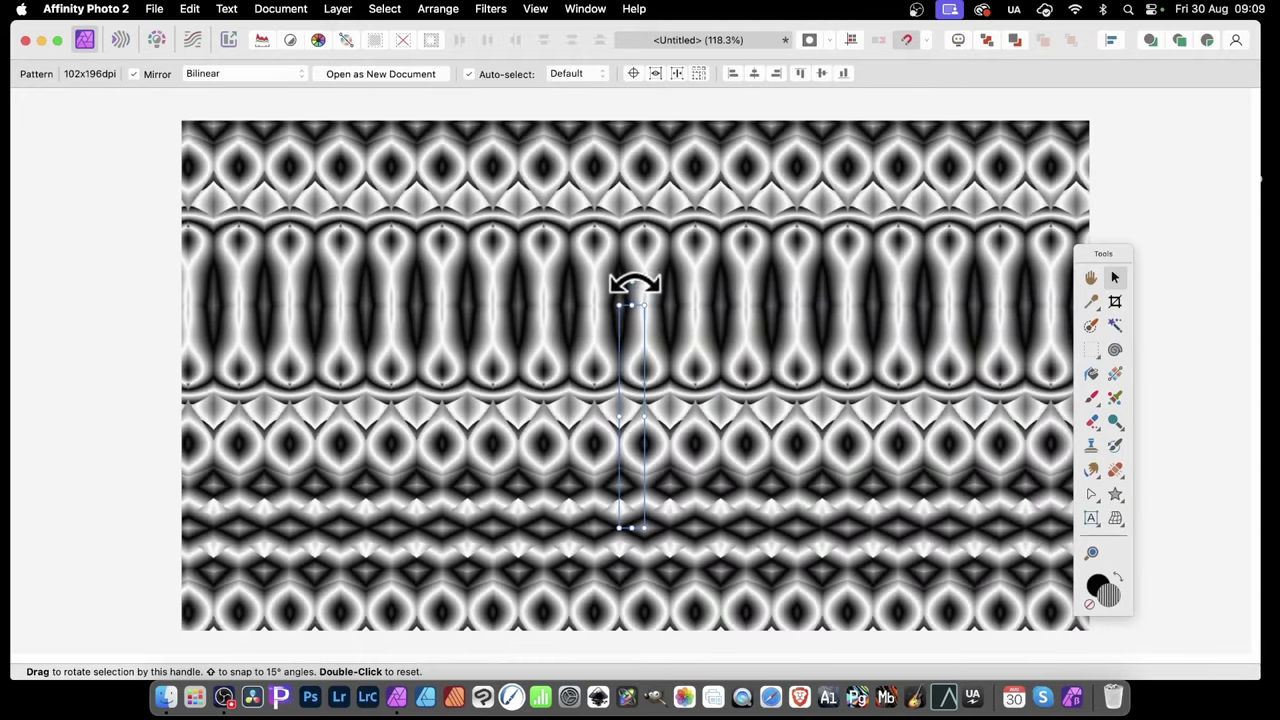
pyautogui.moveTo(634, 286); pyautogui.dragTo(683, 302)
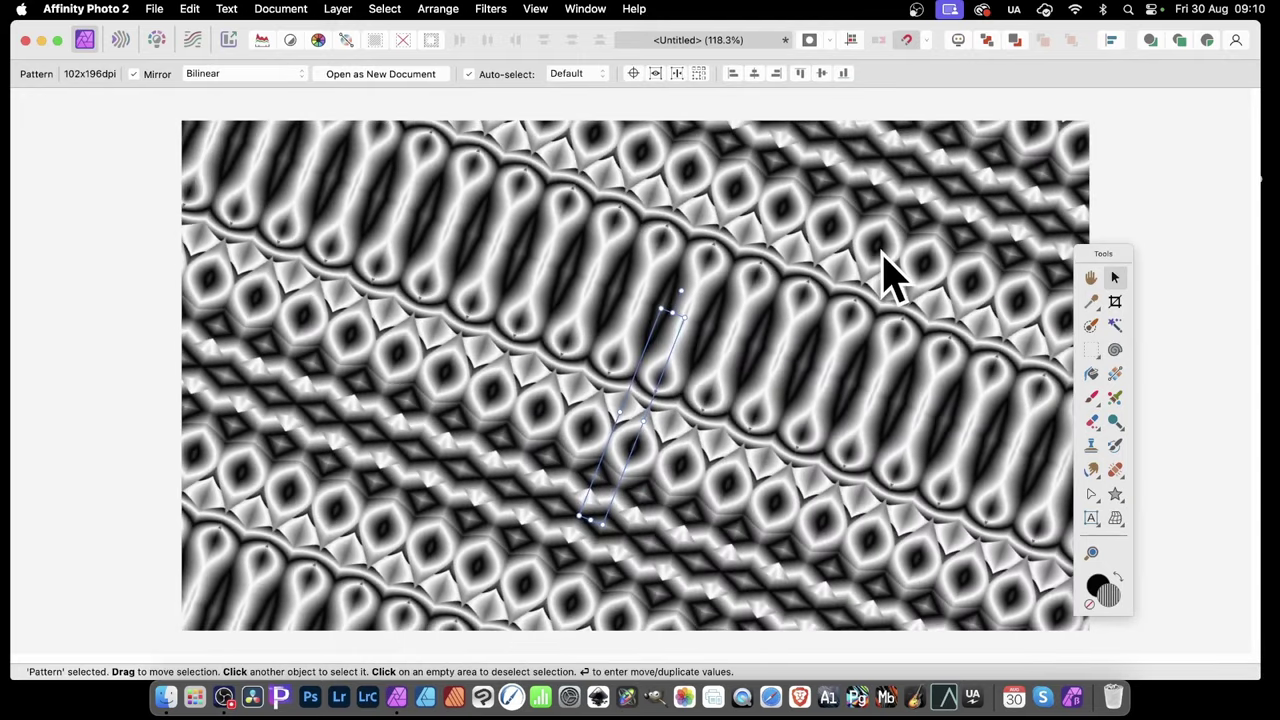
pyautogui.click(338, 10)
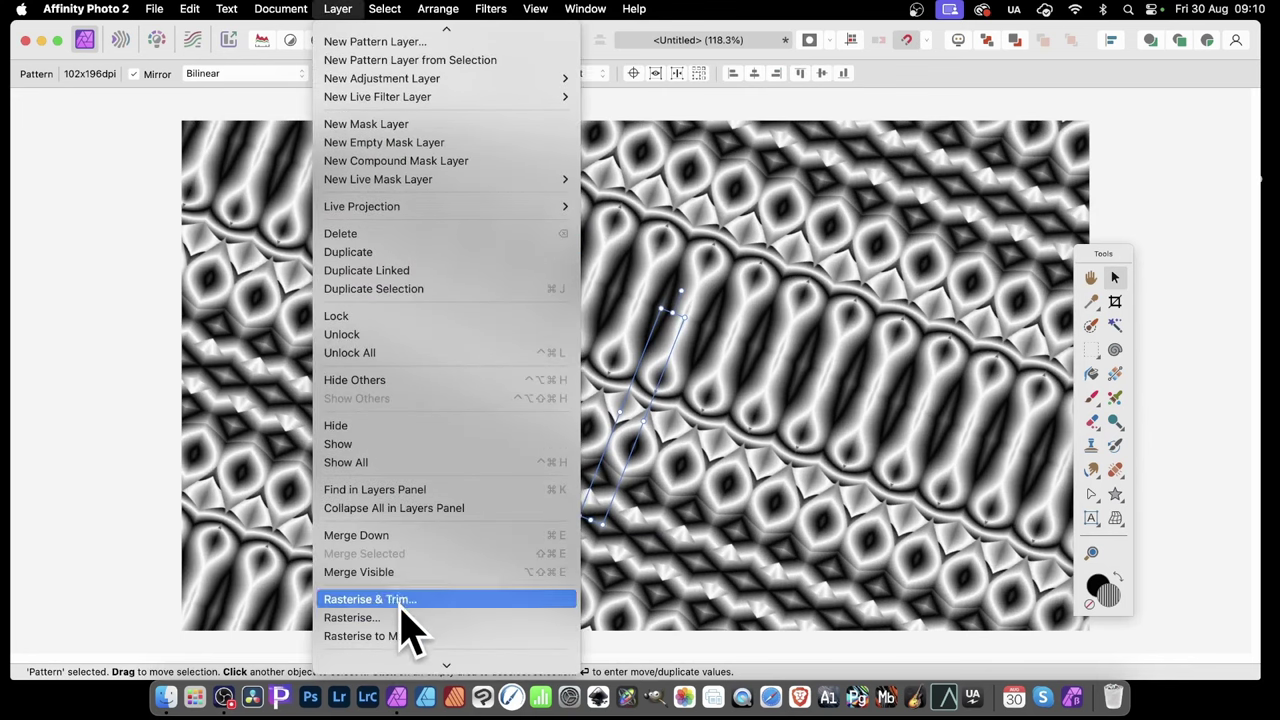
# - Rasterise the rotated pattern and apply a Twirl of 179.9° with a 1024 px radius
pyautogui.click(405, 617)
pyautogui.click(492, 10)
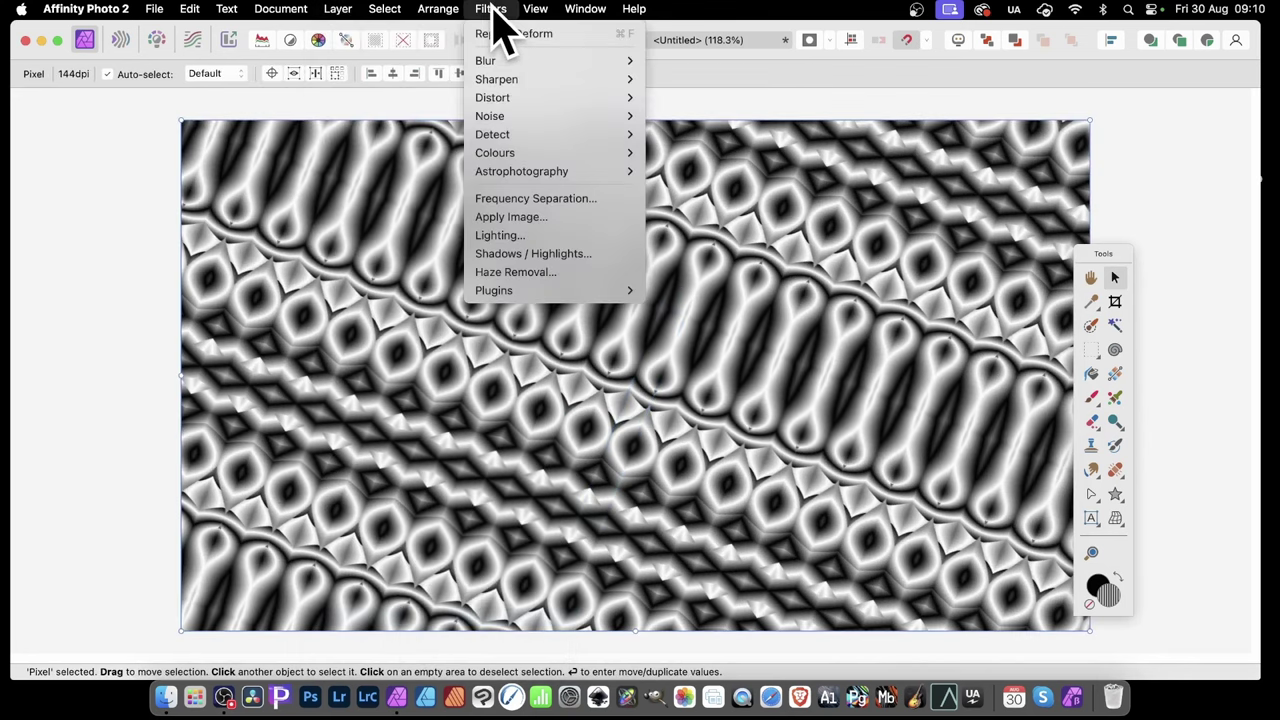
pyautogui.moveTo(496, 64)
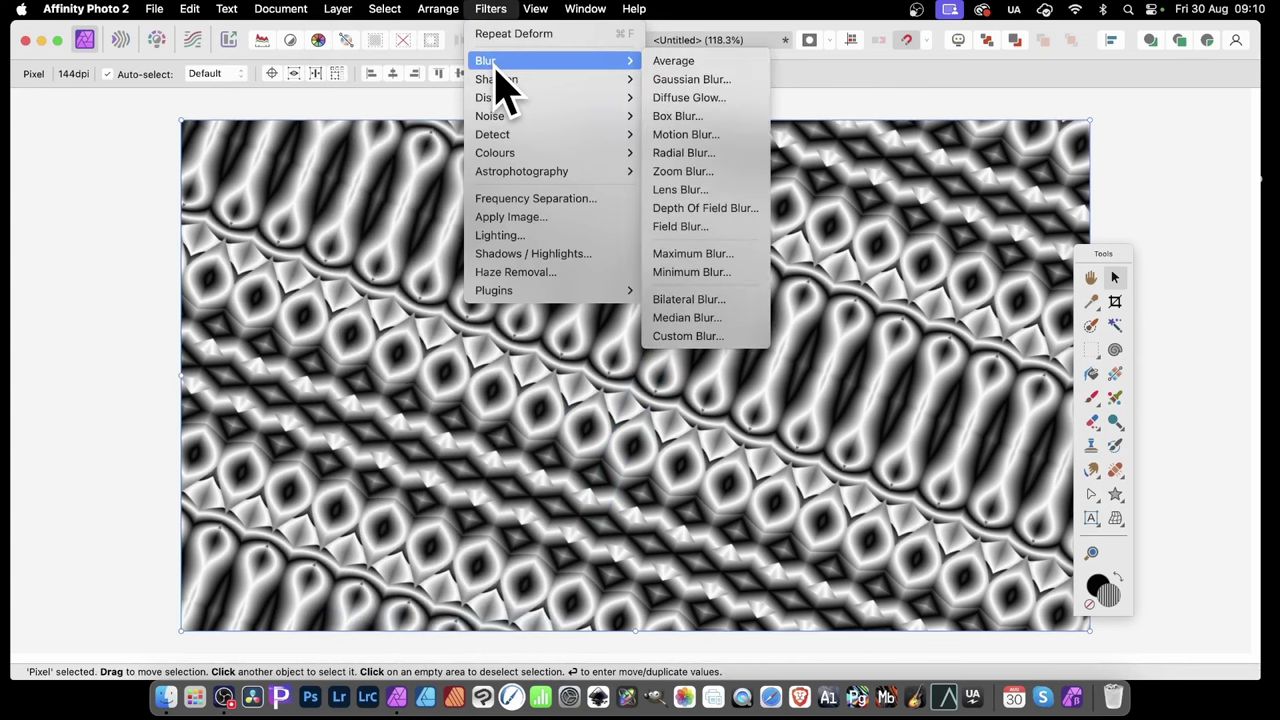
pyautogui.moveTo(566, 97)
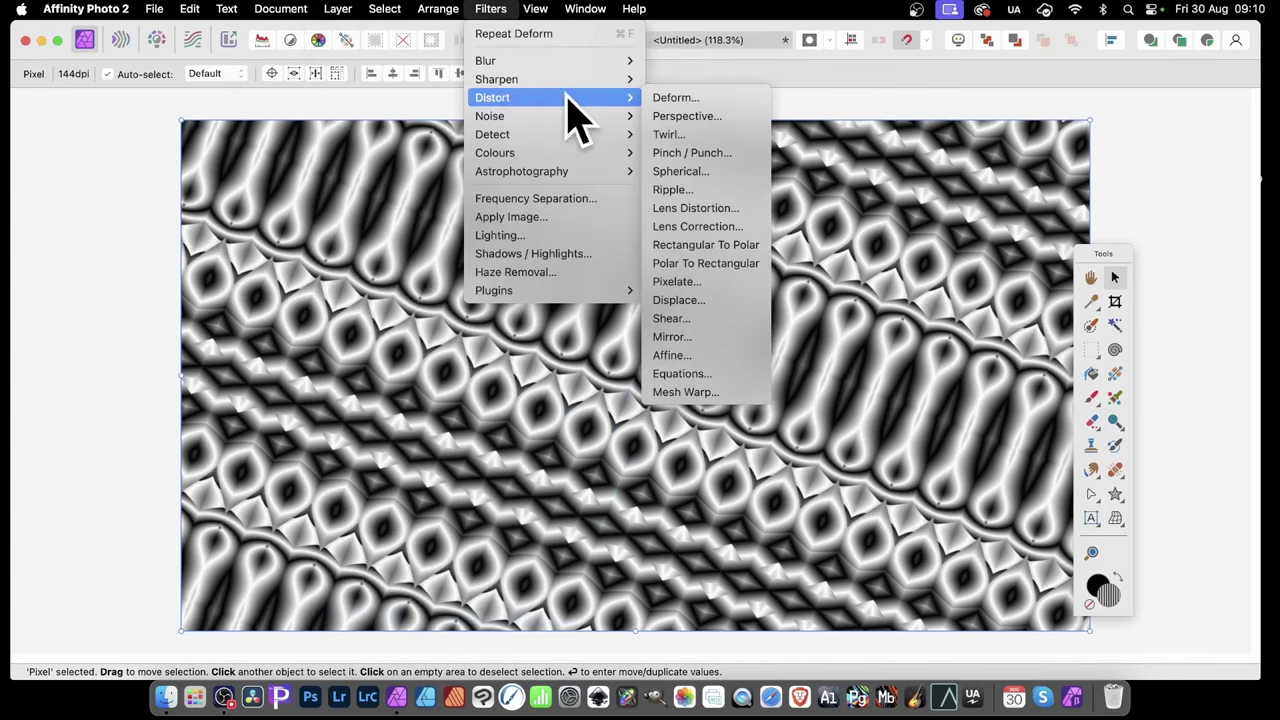
pyautogui.click(681, 140)
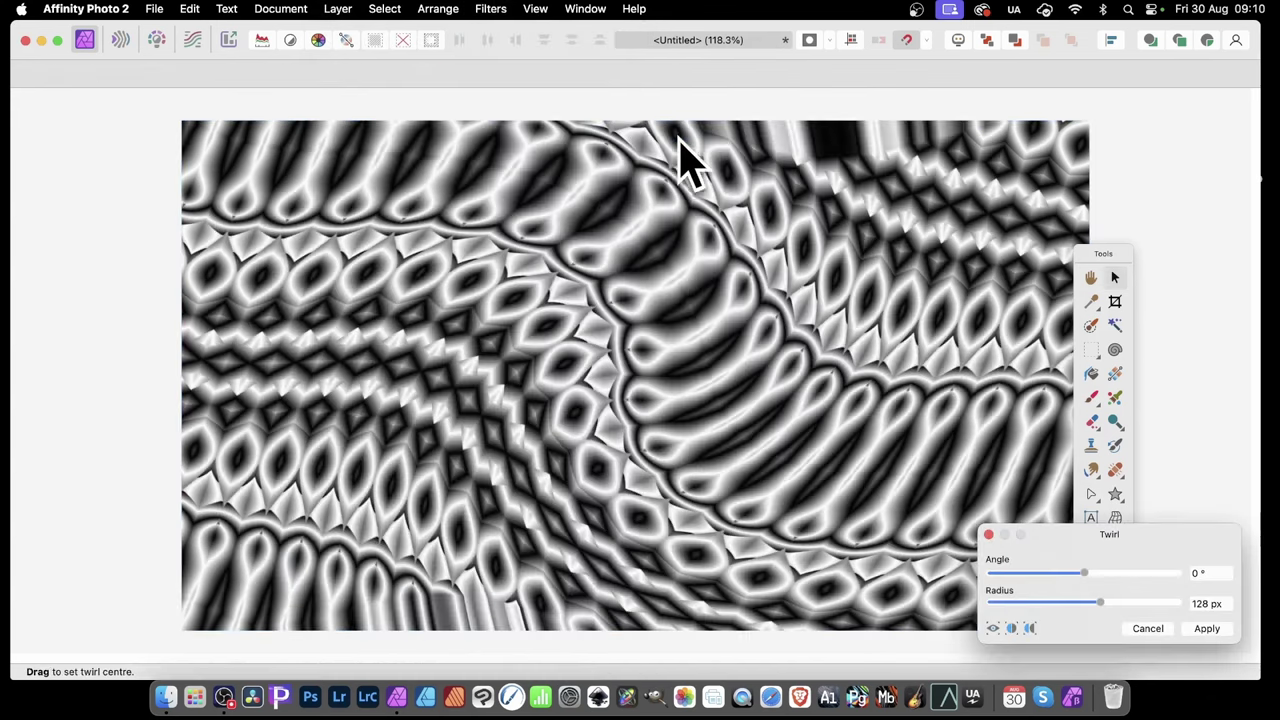
pyautogui.click(1088, 575)
pyautogui.moveTo(1088, 575); pyautogui.dragTo(1107, 574)
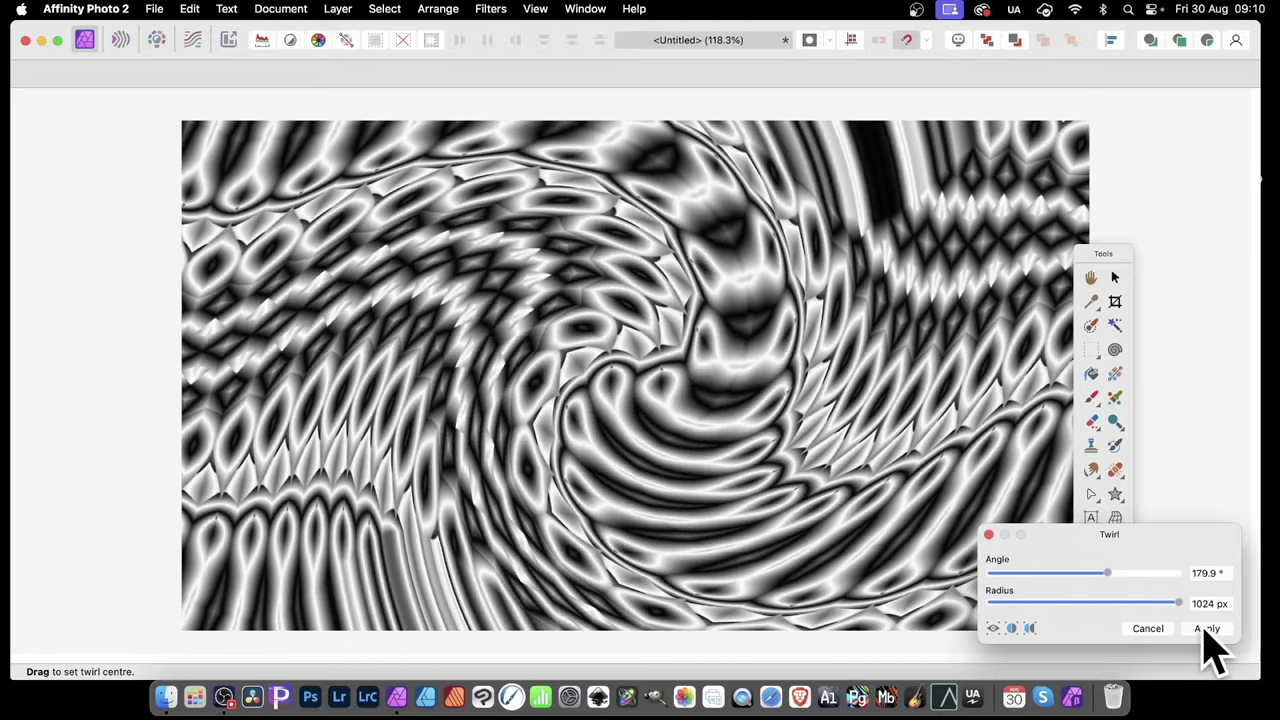
pyautogui.click(1207, 629)
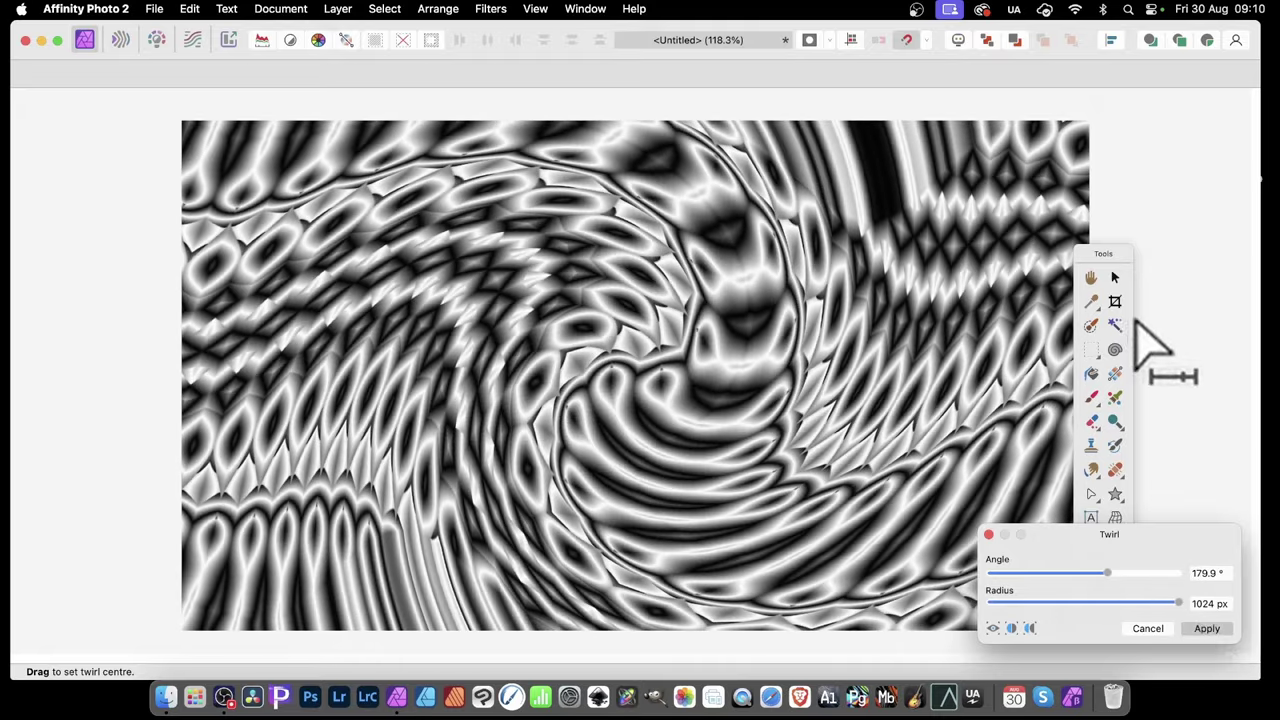
# - Make a new pattern layer from a narrow vertical strip of the twirl and mirror its tiles
pyautogui.click(1091, 350)
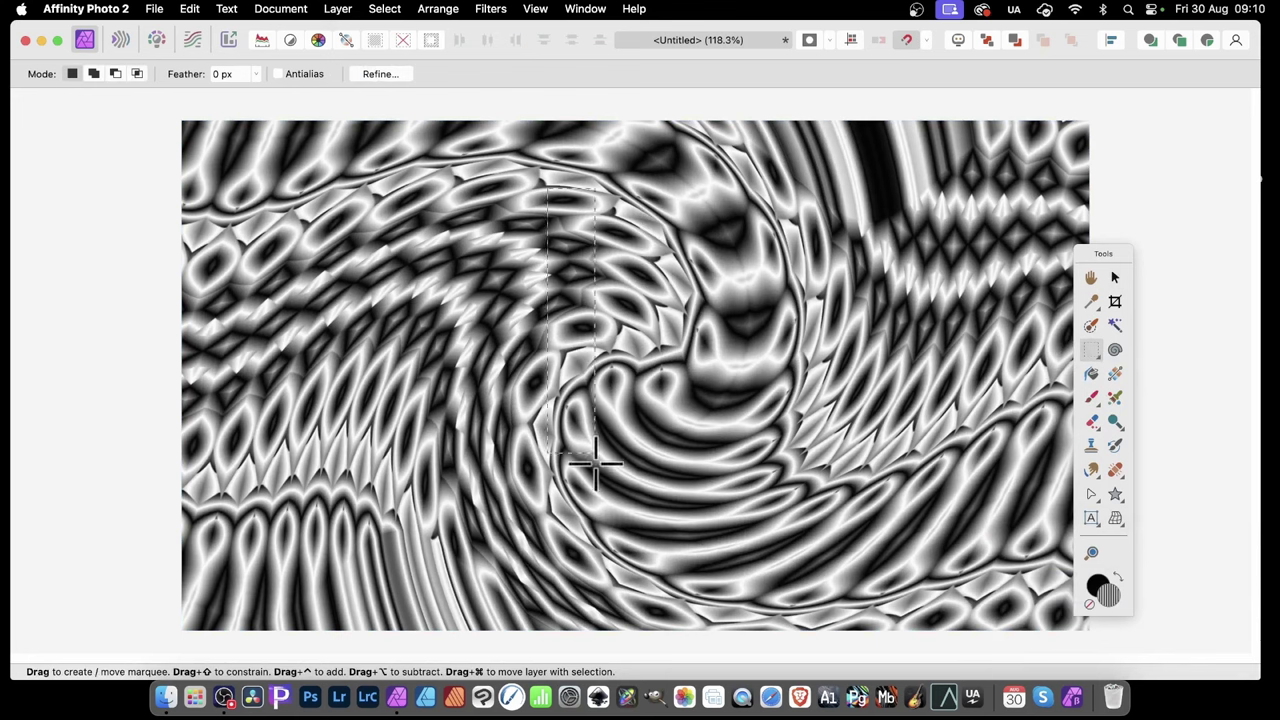
pyautogui.moveTo(594, 463); pyautogui.dragTo(591, 590)
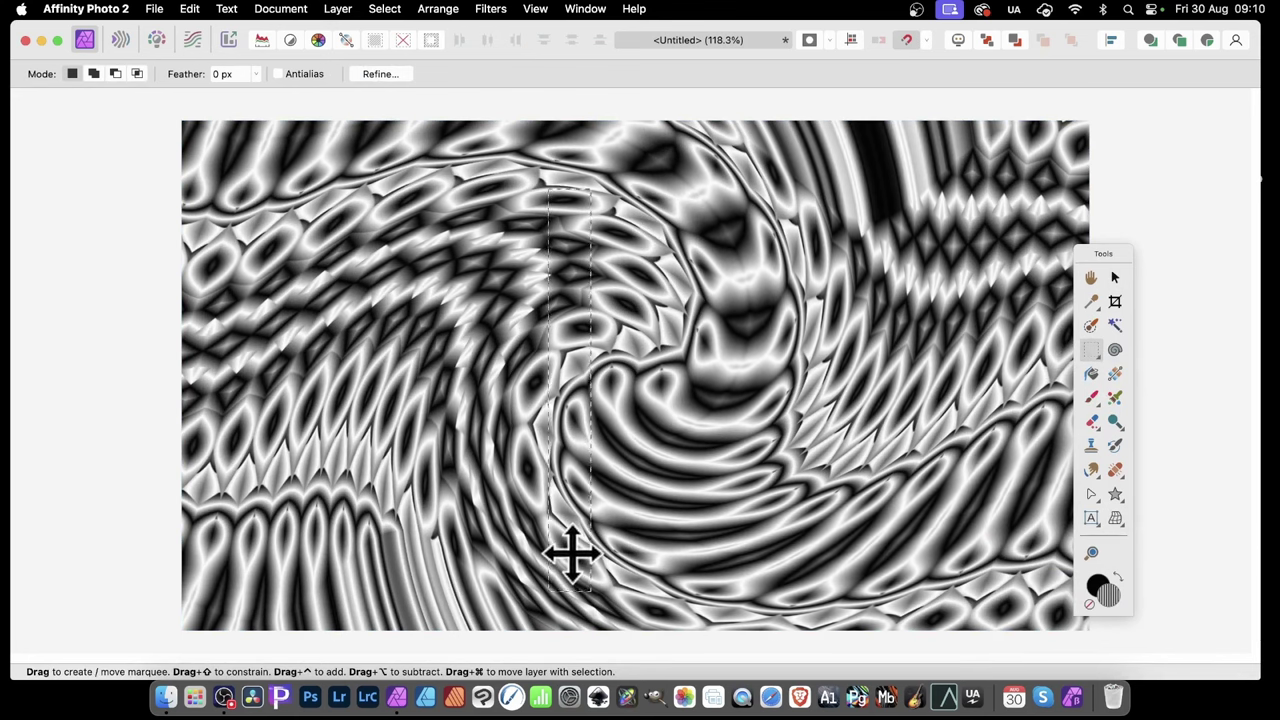
pyautogui.click(336, 10)
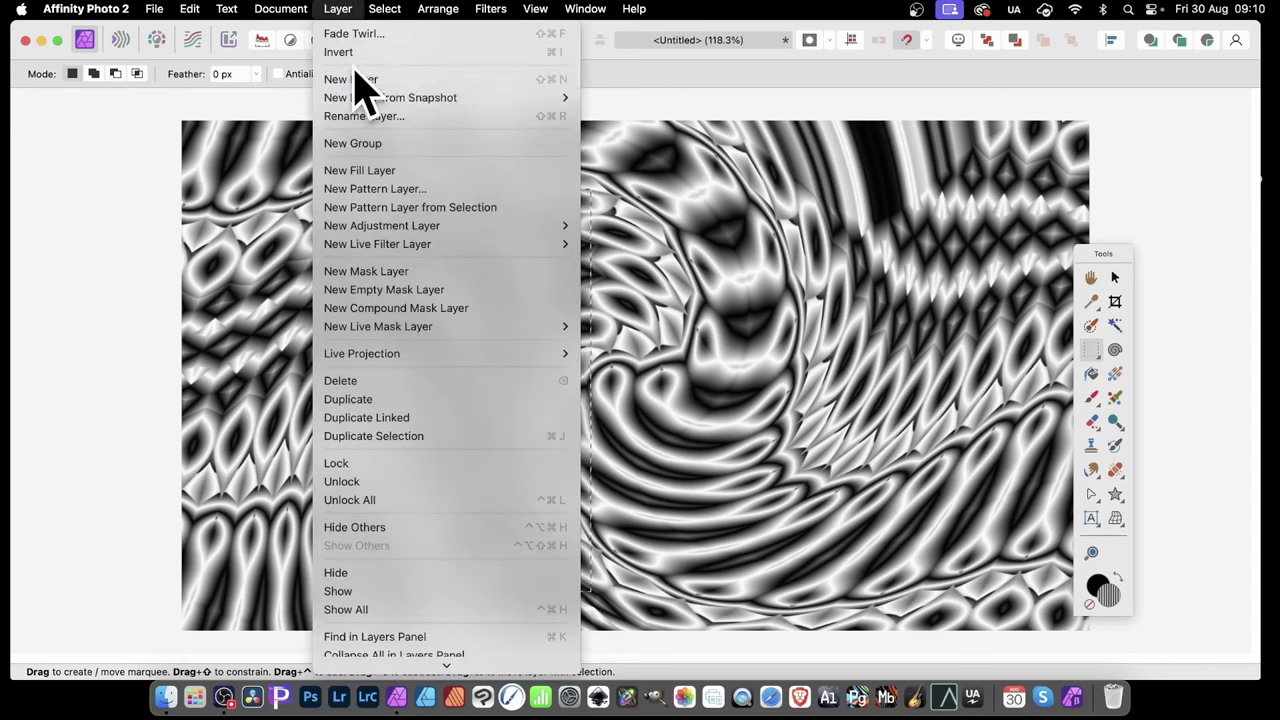
pyautogui.click(388, 208)
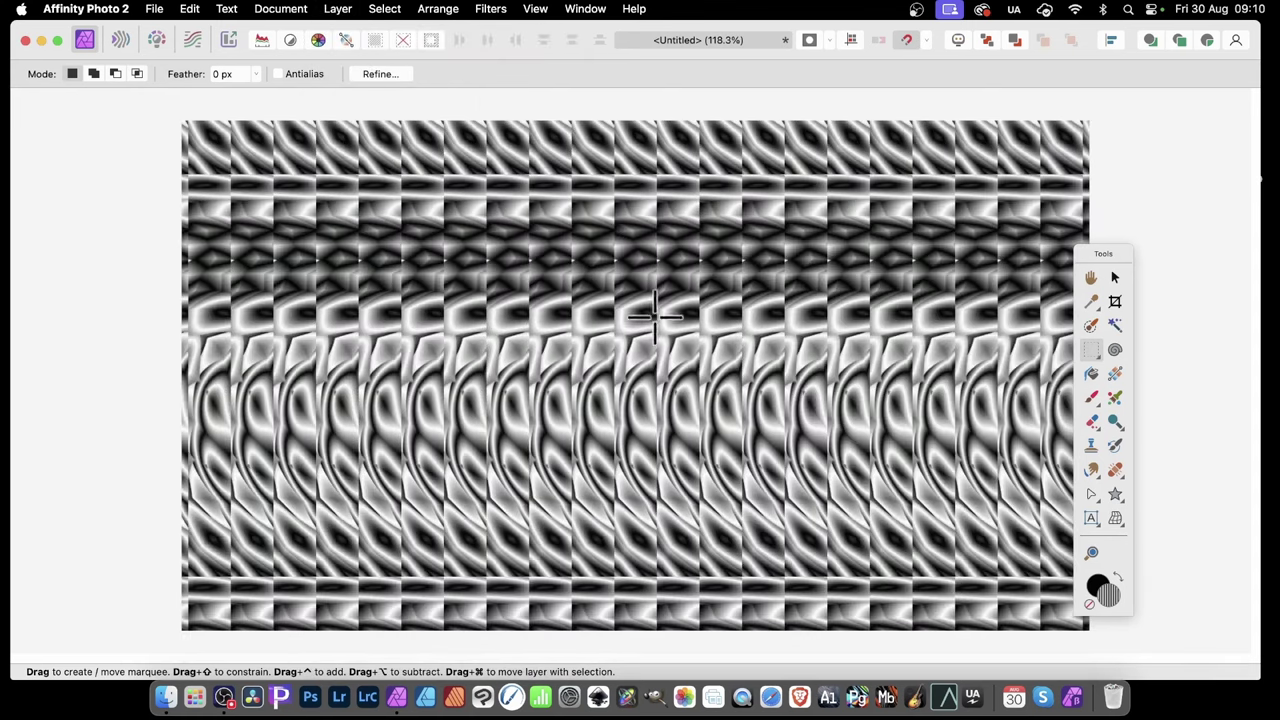
pyautogui.click(1115, 278)
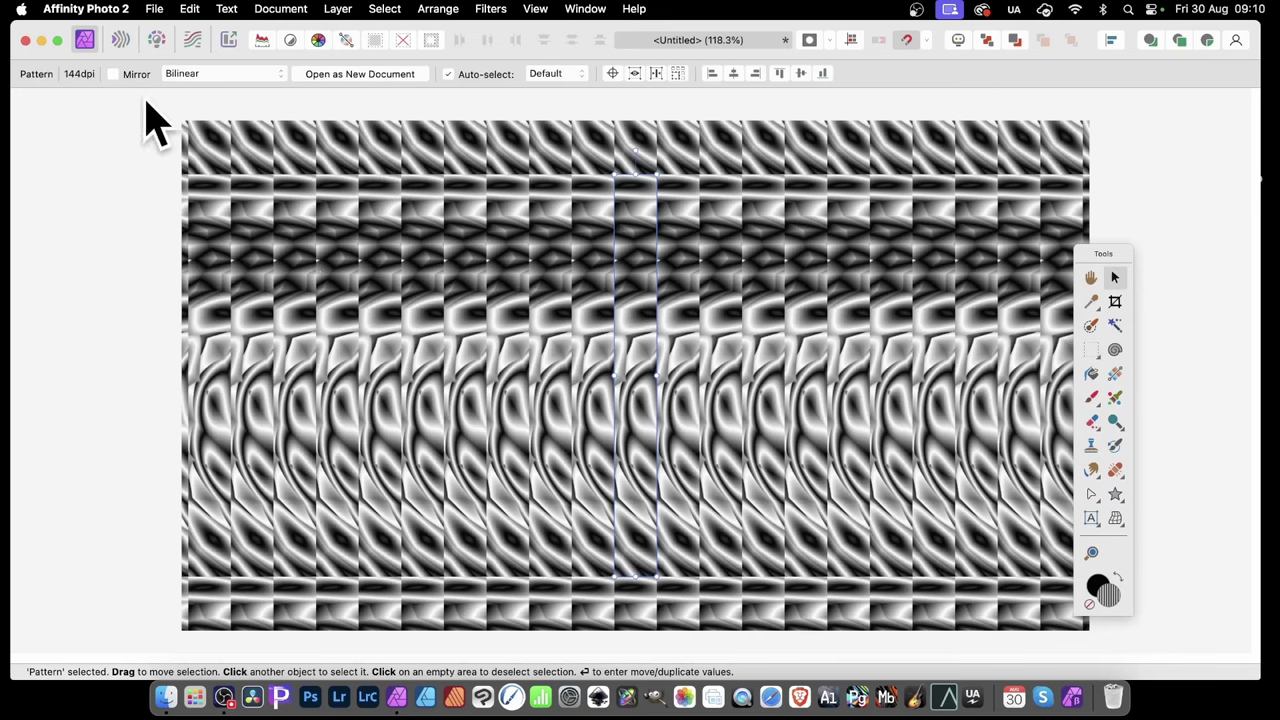
pyautogui.click(113, 74)
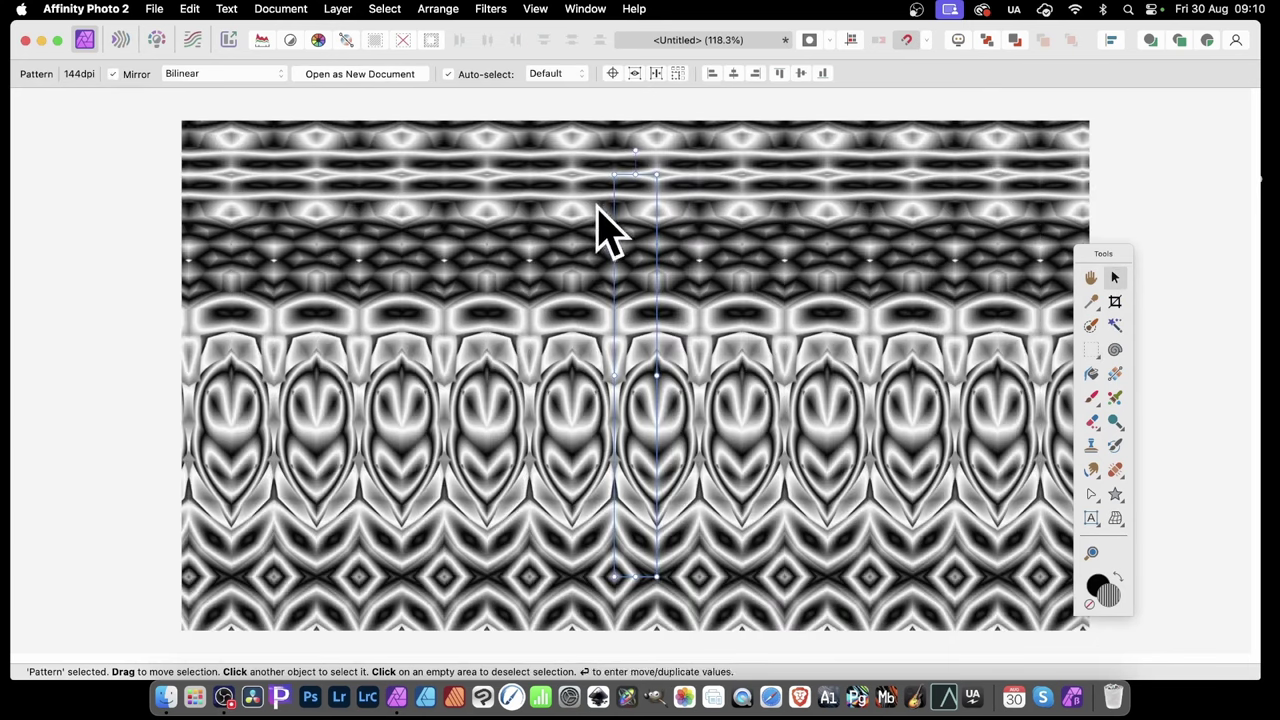